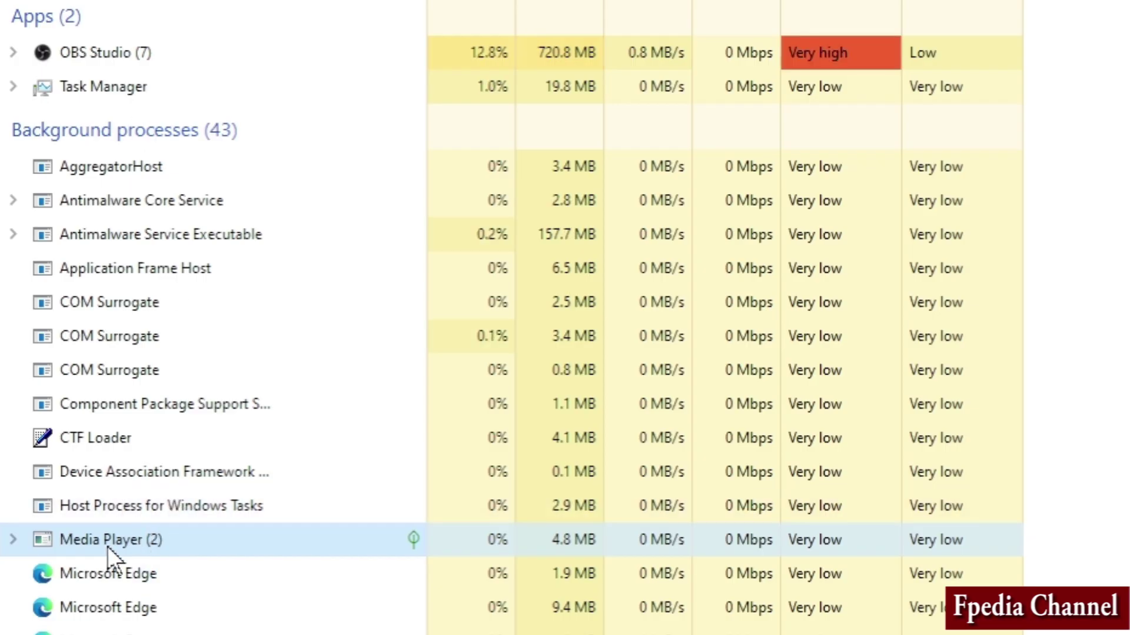
End the Media Player (2) background process and close Task Manager
right_click(143, 539)
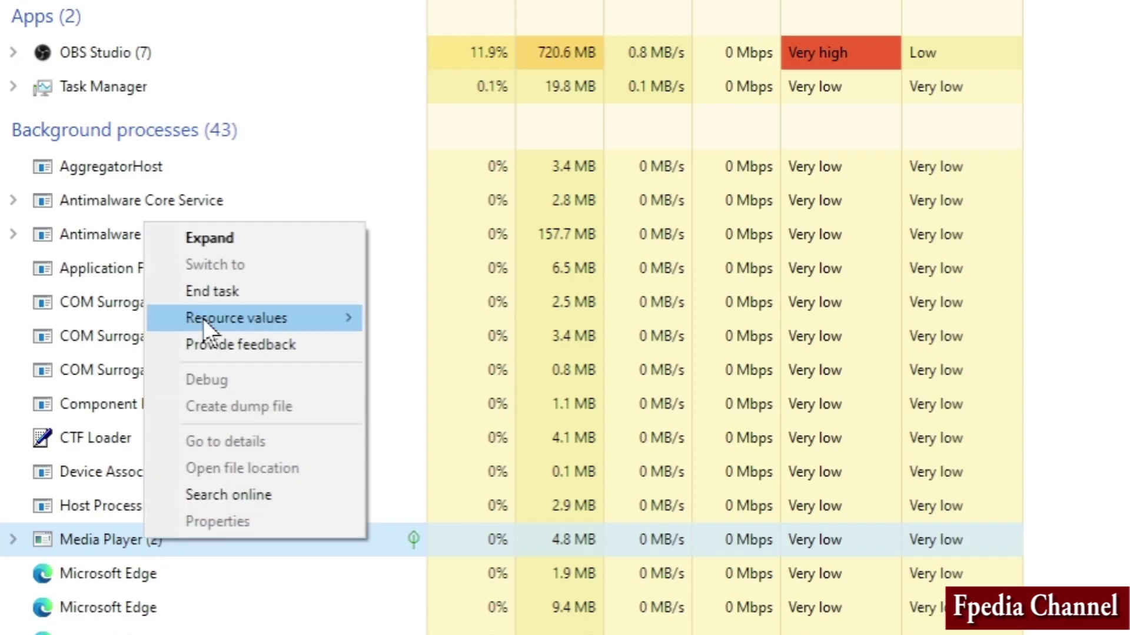
click(227, 291)
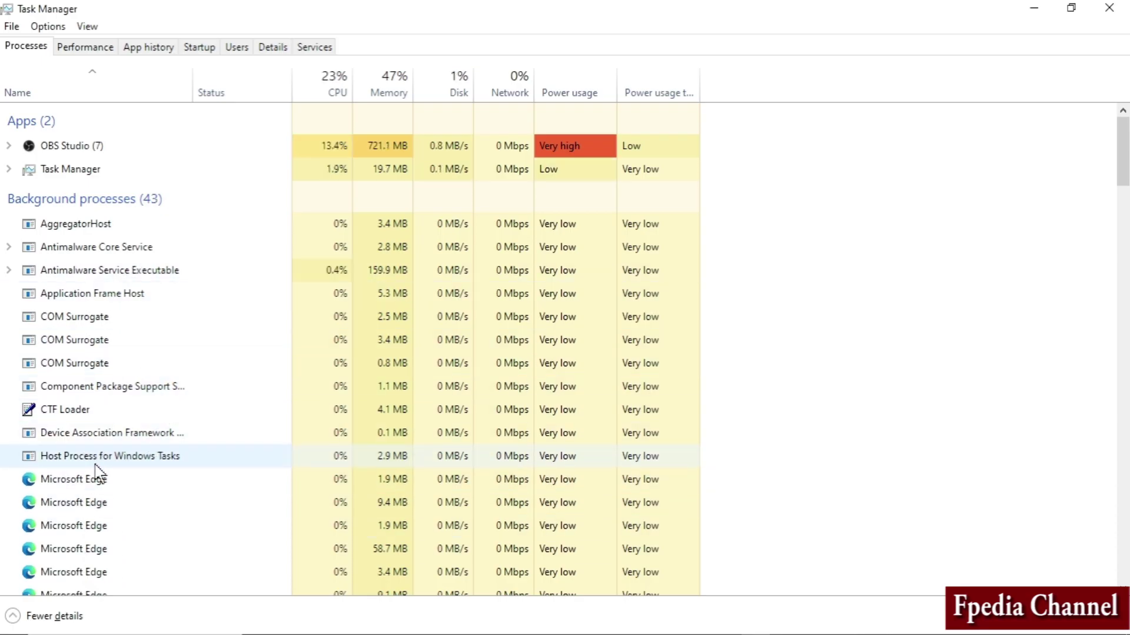
click(1109, 8)
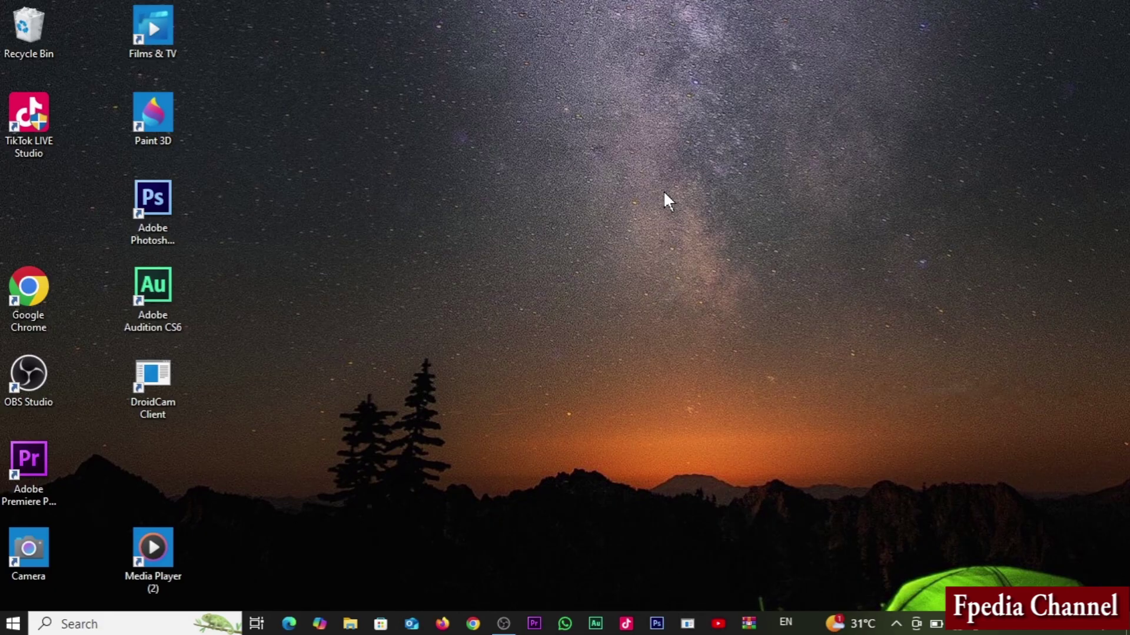
Open the Windows Temp folder by running the command temp
key(super+r)
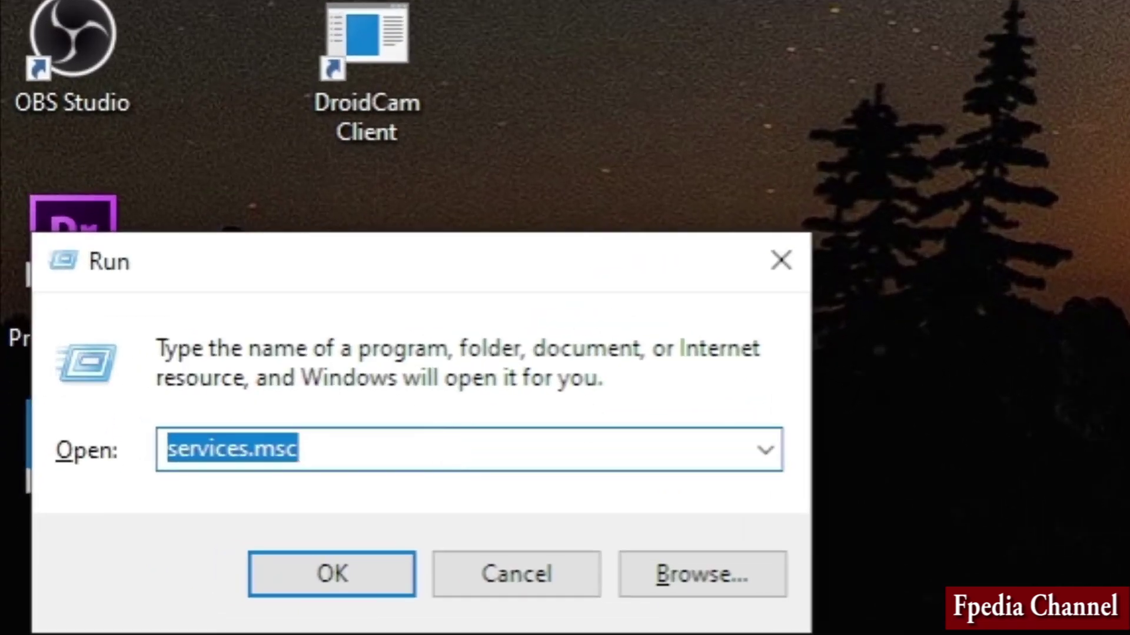
key(BackSpace)
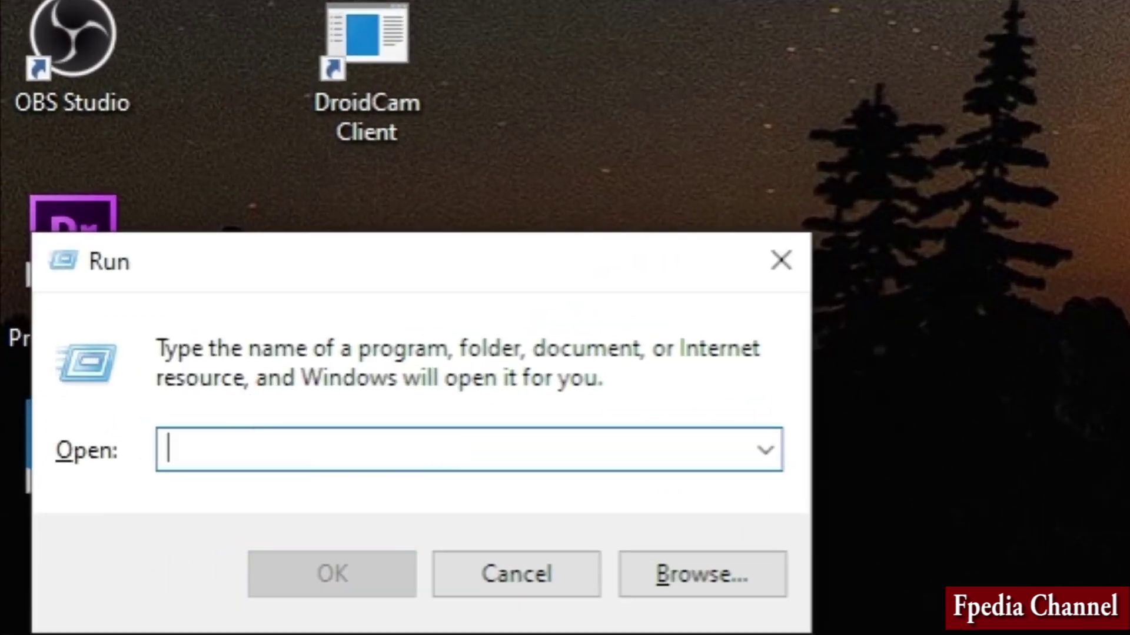
text(te)
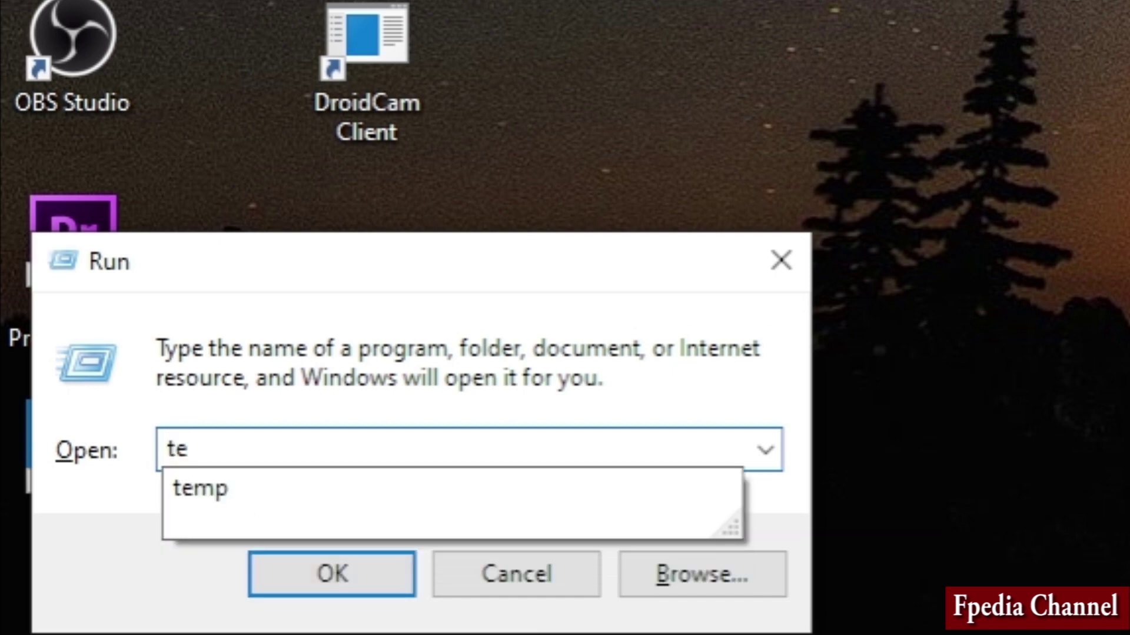
text(mp)
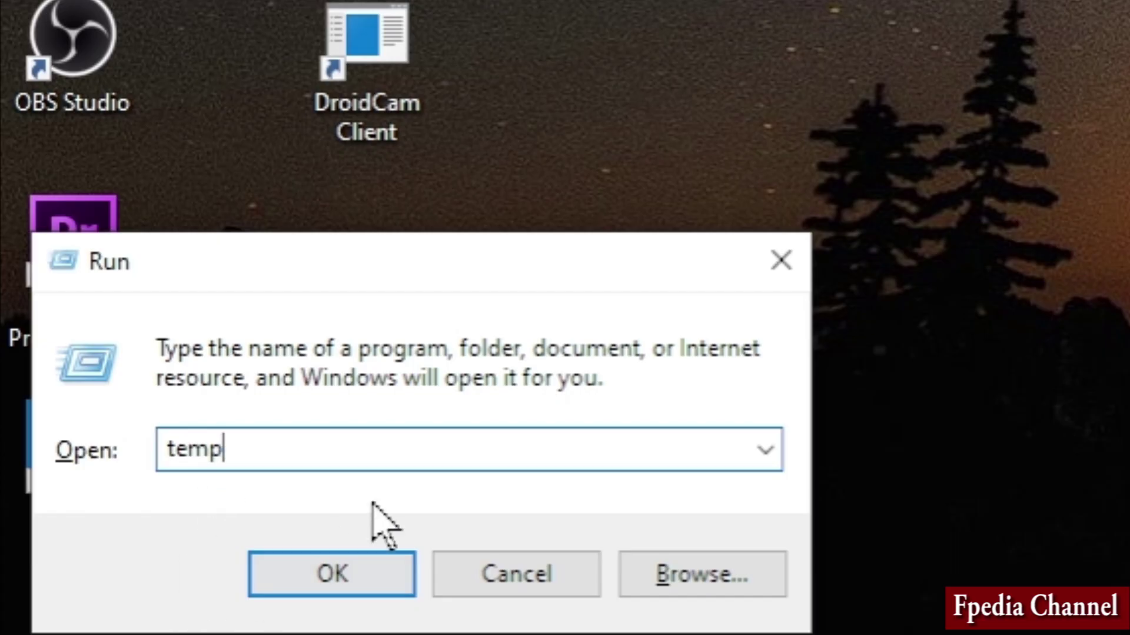
click(332, 579)
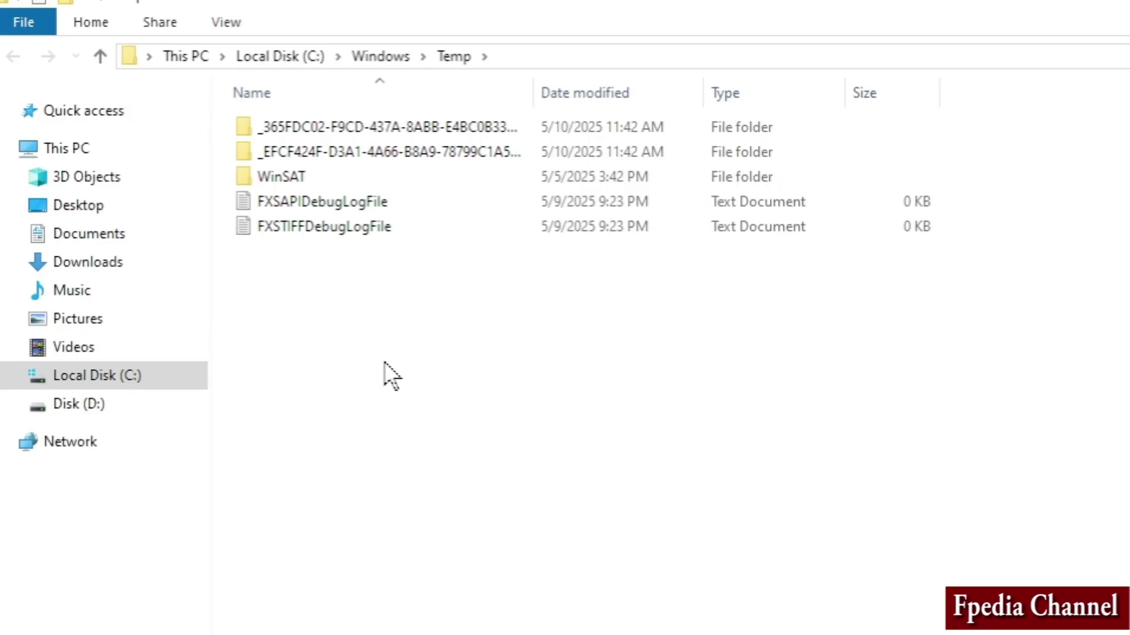
Permanently delete all items in the Windows Temp folder, skipping all that require administrator permission
key(ctrl+a)
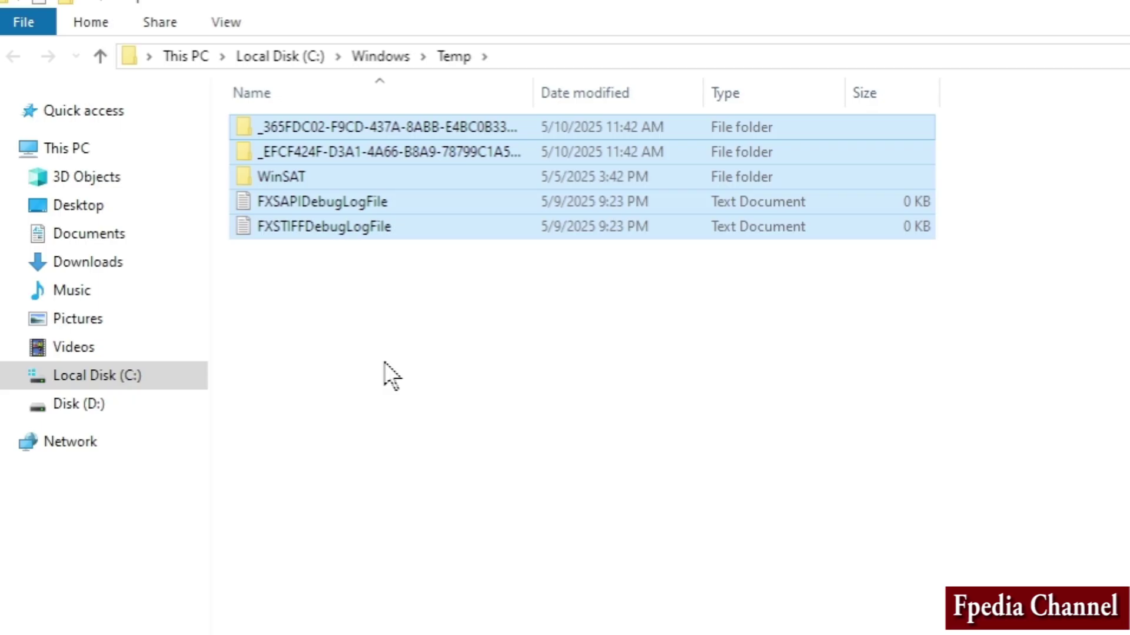
key(shift+Delete)
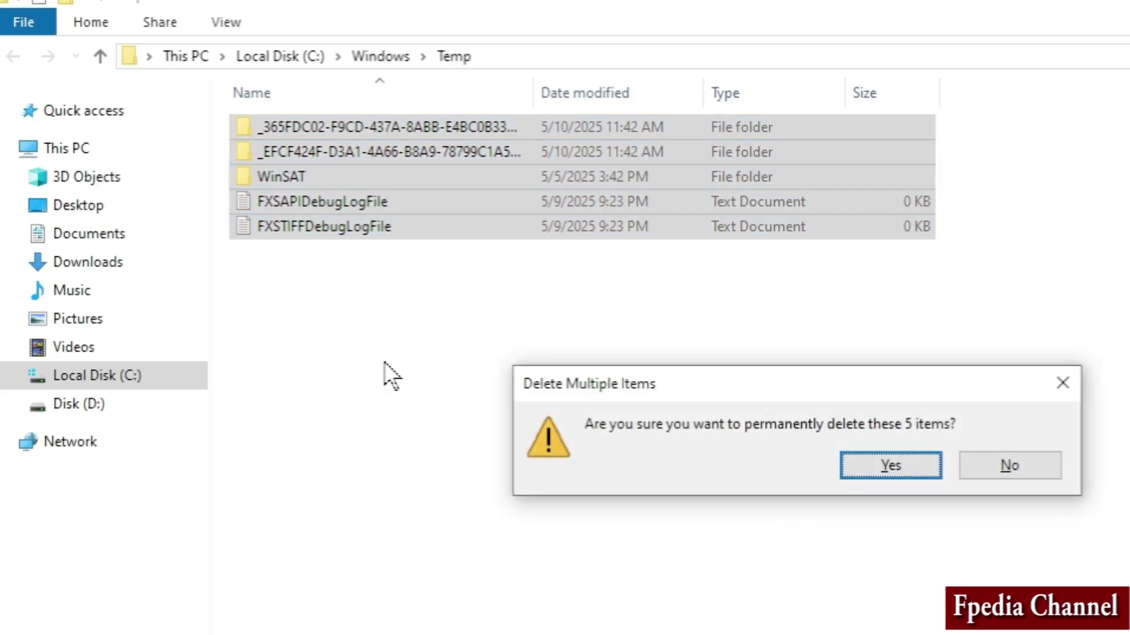
click(890, 464)
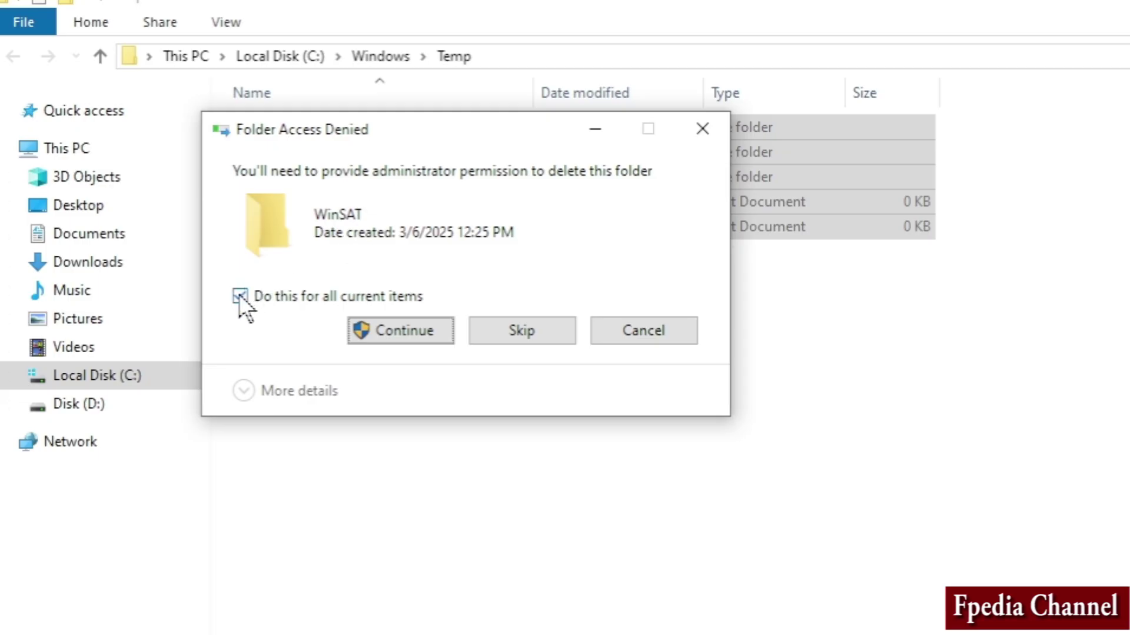
click(533, 333)
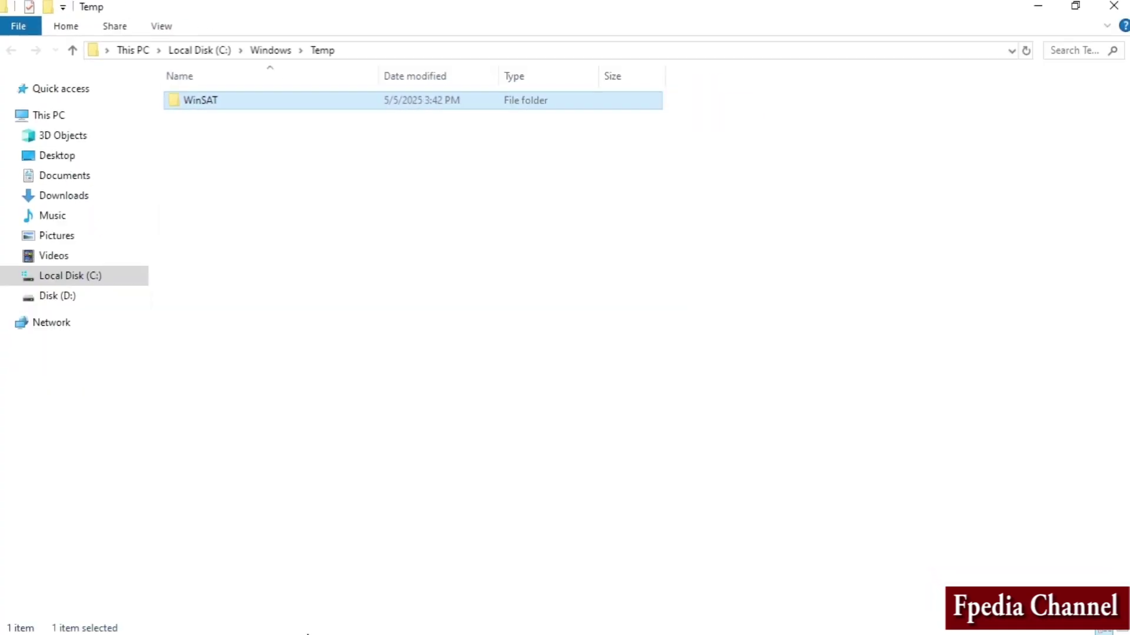
Open the user's local Temp folder by running the command %temp%
key(super+r)
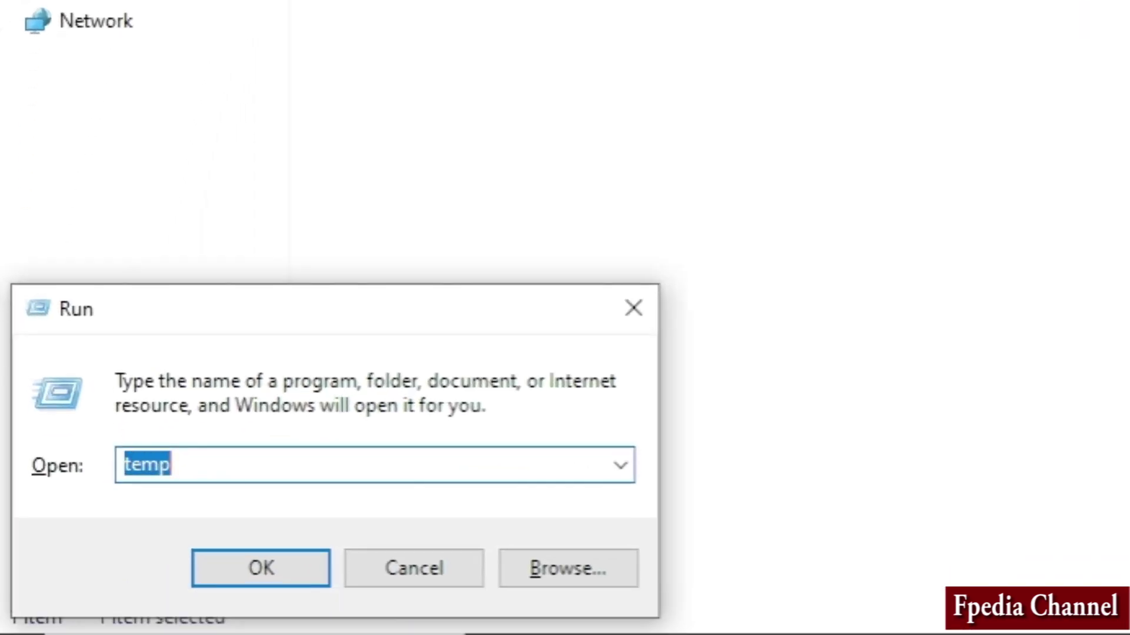
click(131, 464)
click(125, 464)
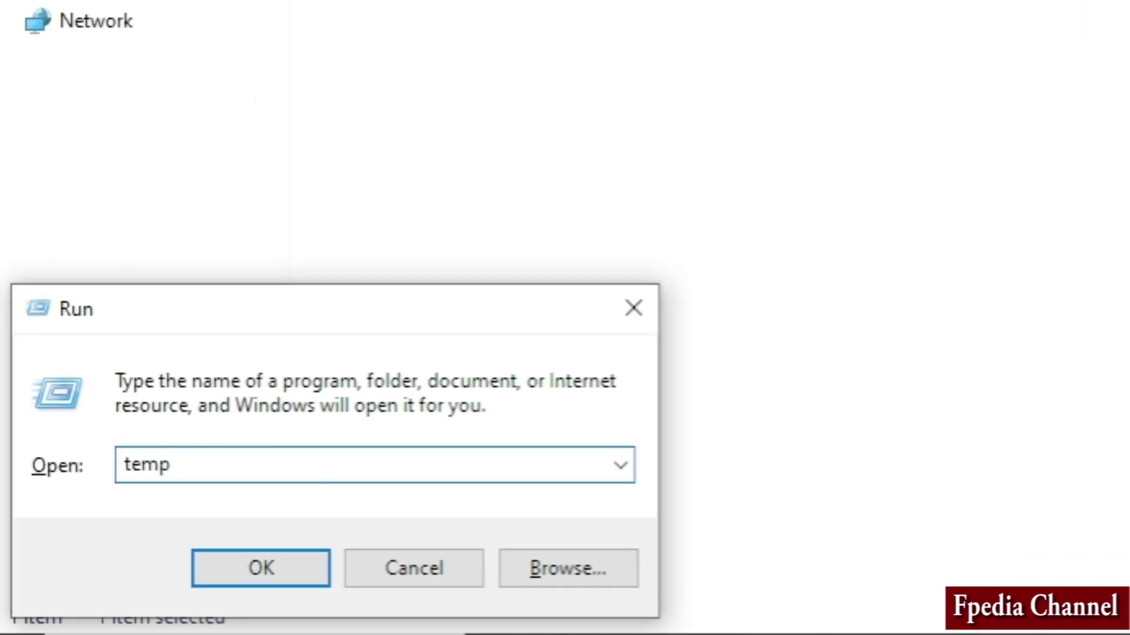
text(%)
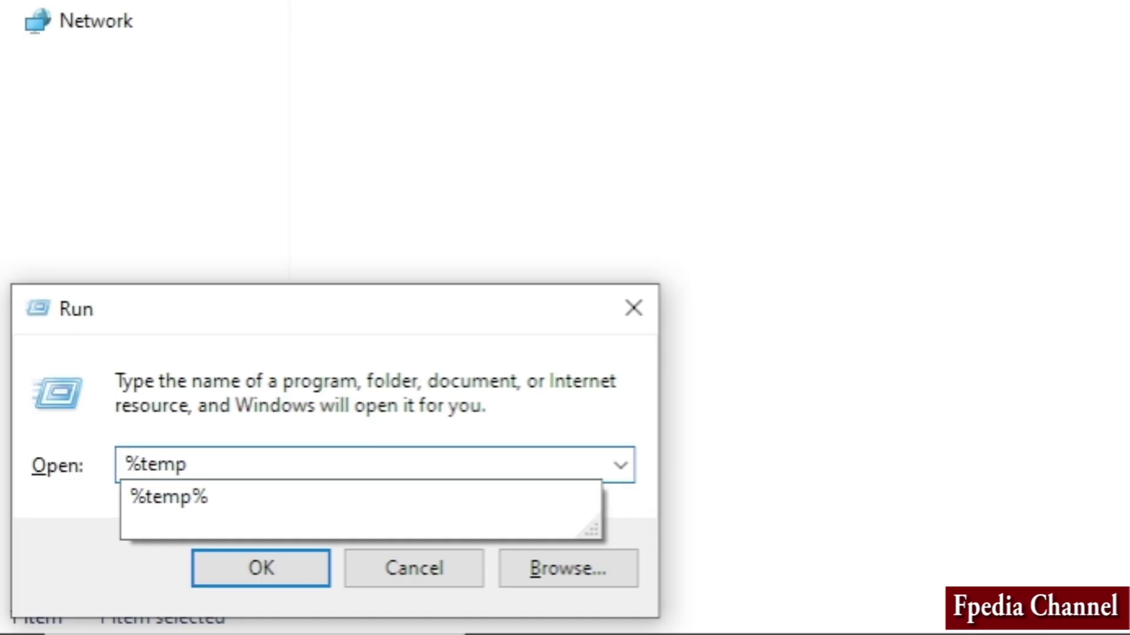
click(187, 465)
text(%)
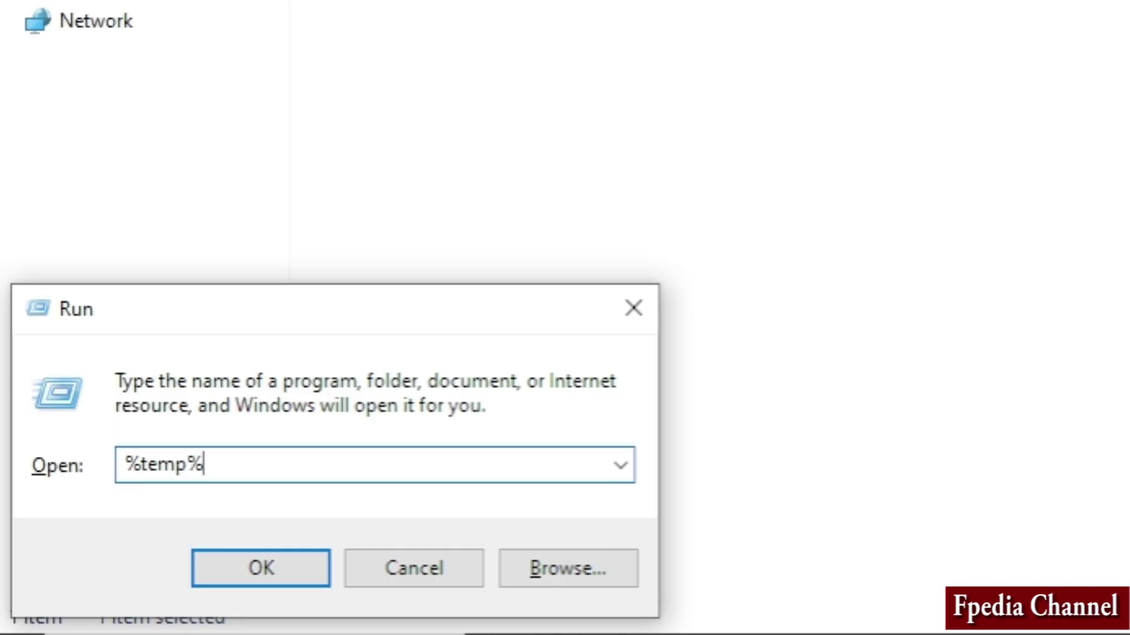
click(238, 561)
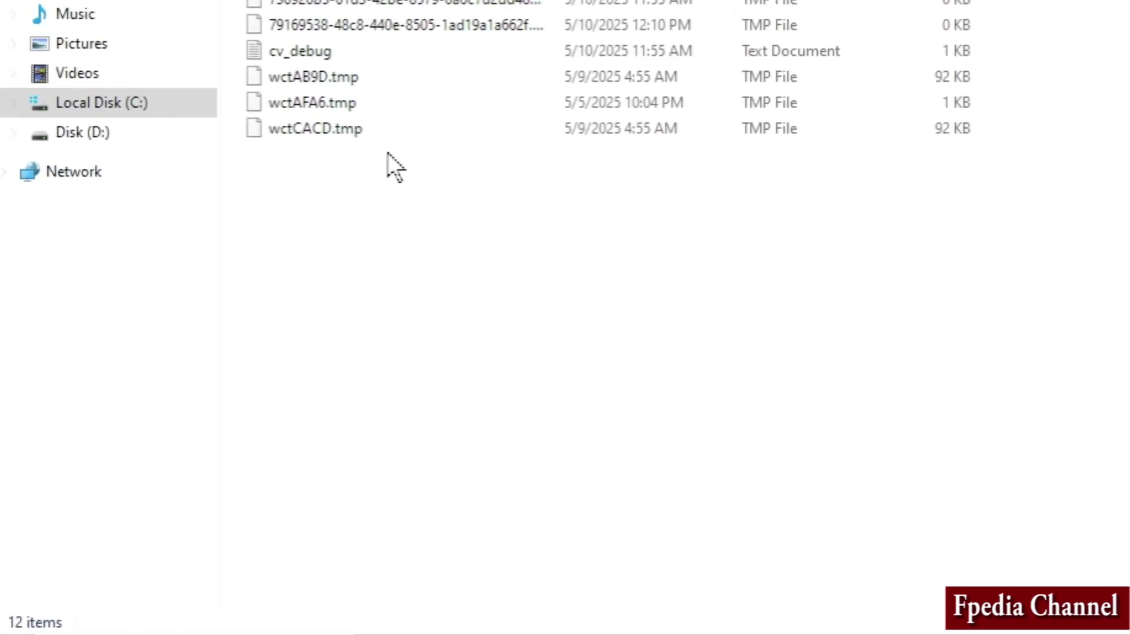
Permanently delete everything in the user's local Temp folder, skipping all items that cannot be removed
key(ctrl+a)
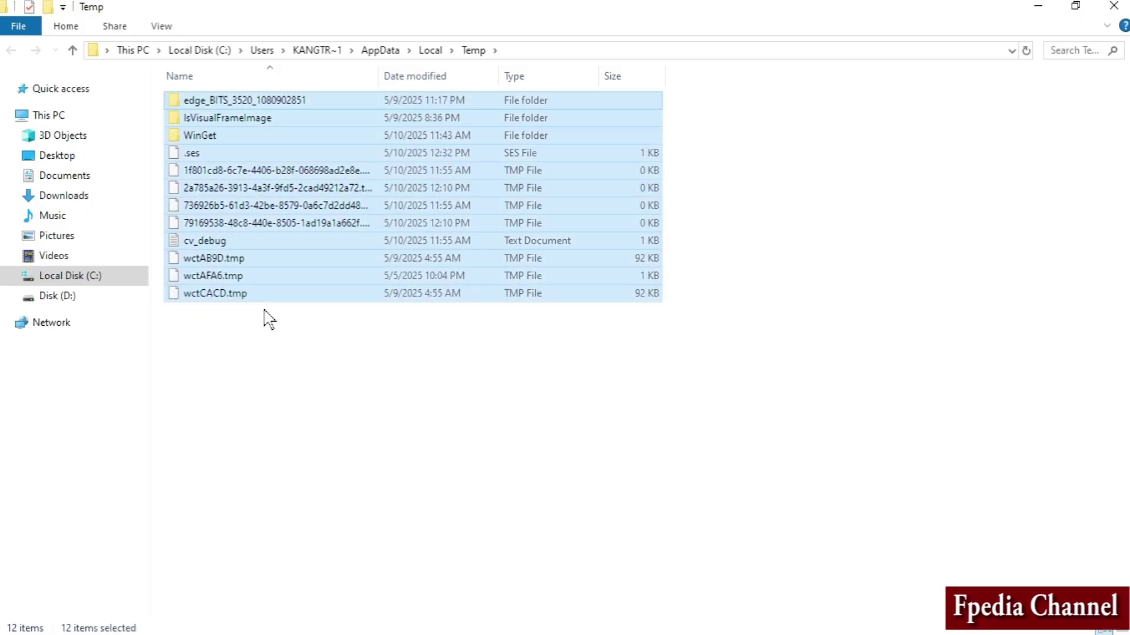
key(shift+Delete)
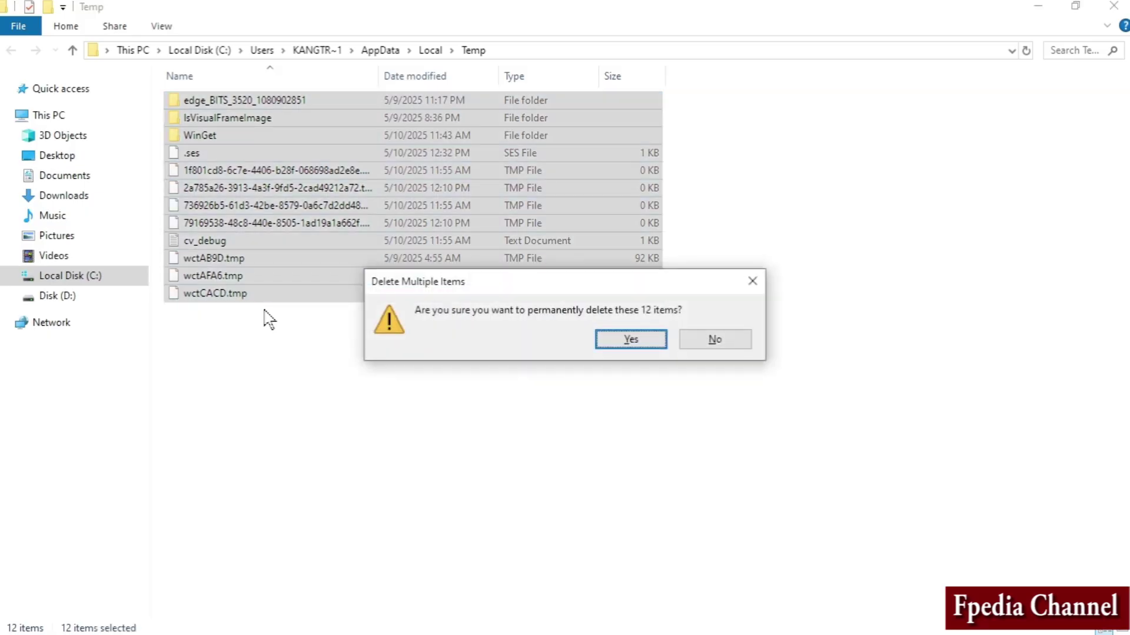
click(631, 340)
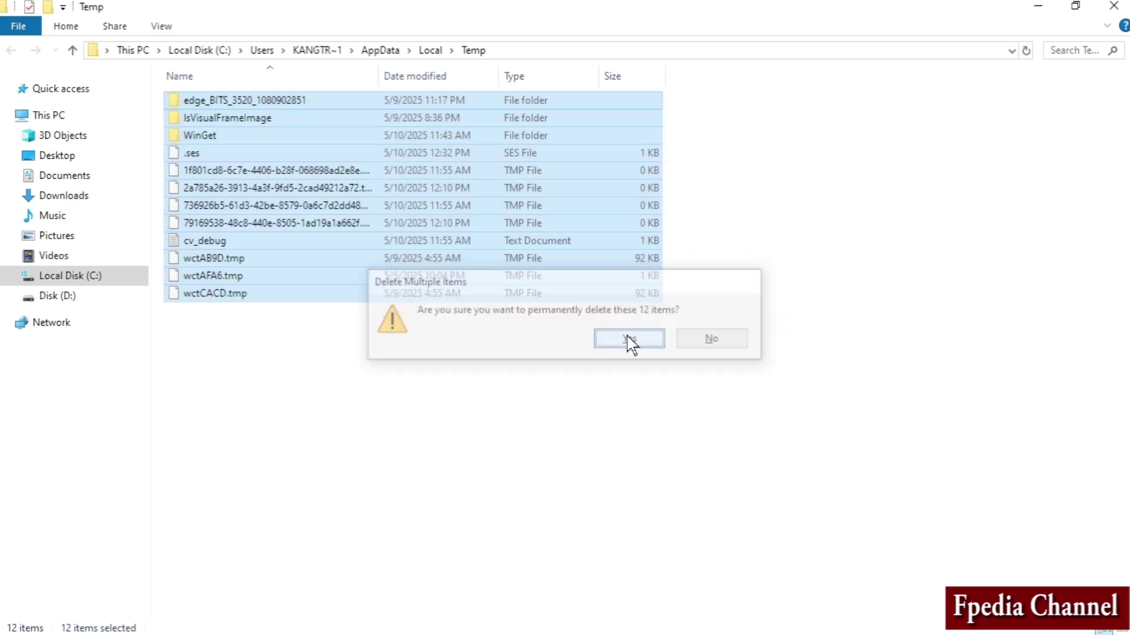
click(406, 245)
click(598, 272)
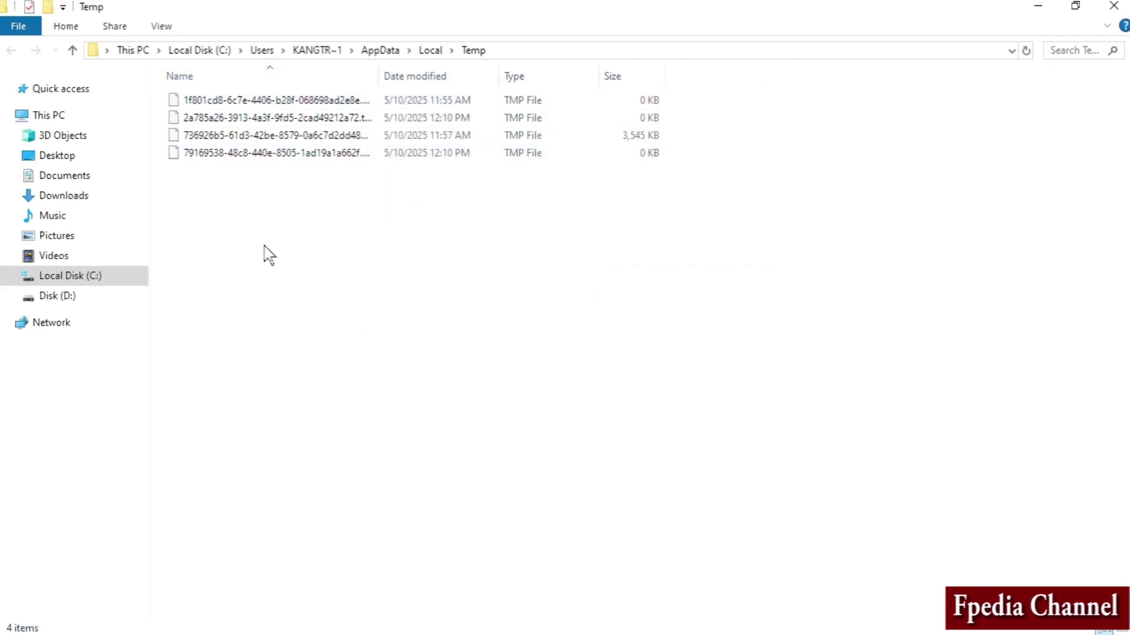
Open the Windows prefetch folder by running the command prefetch and grant permanent access to it
key(super+r)
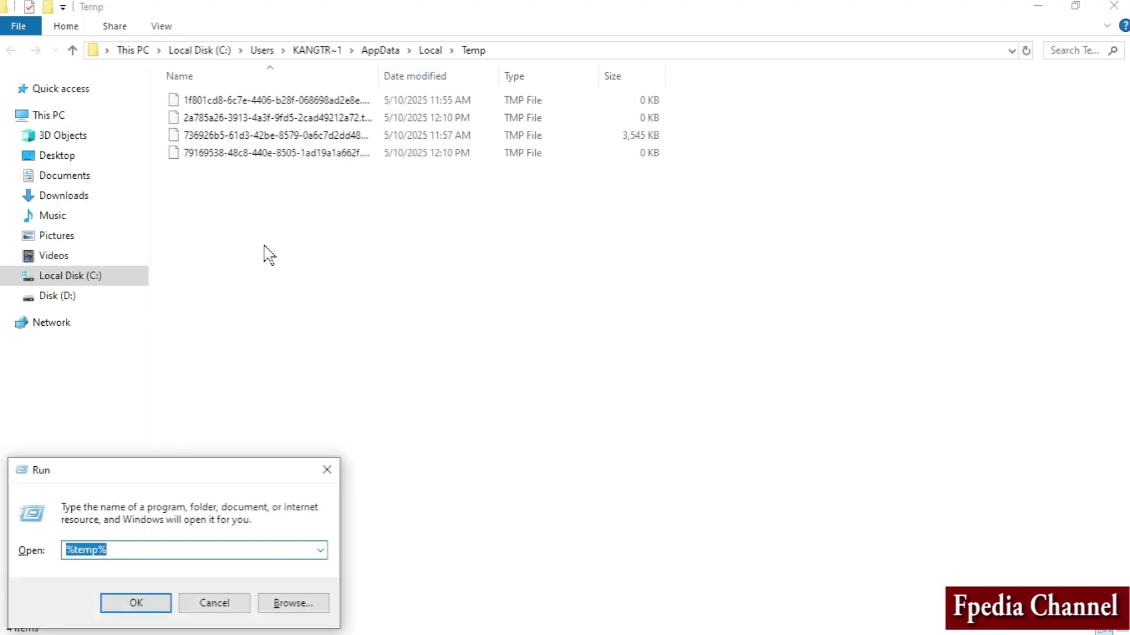
key(BackSpace)
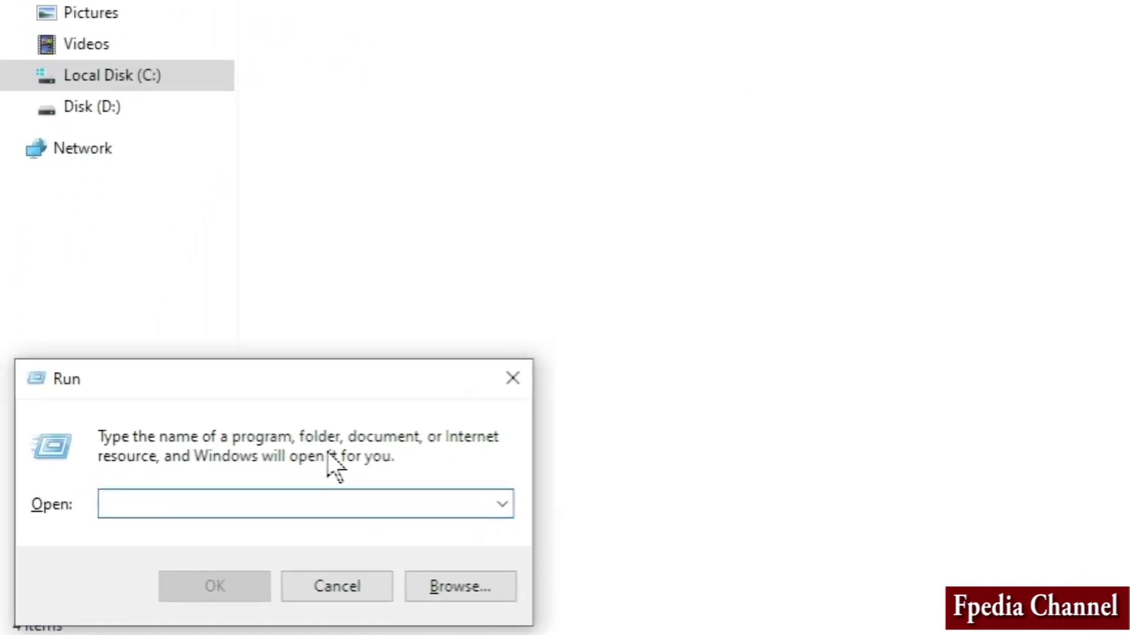
text(p)
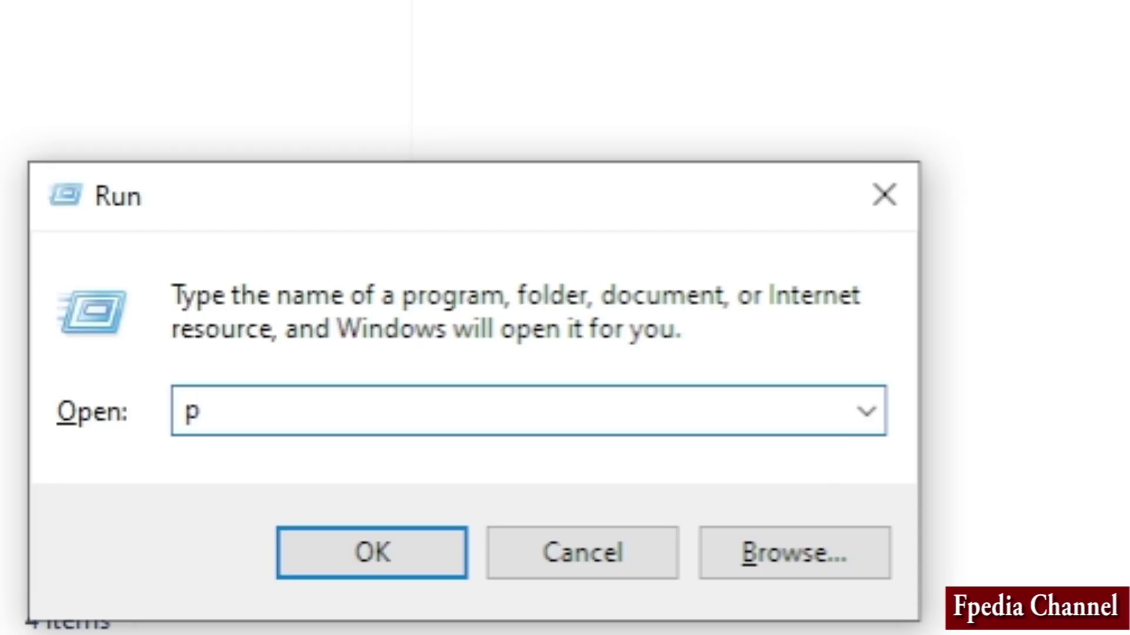
text(refet)
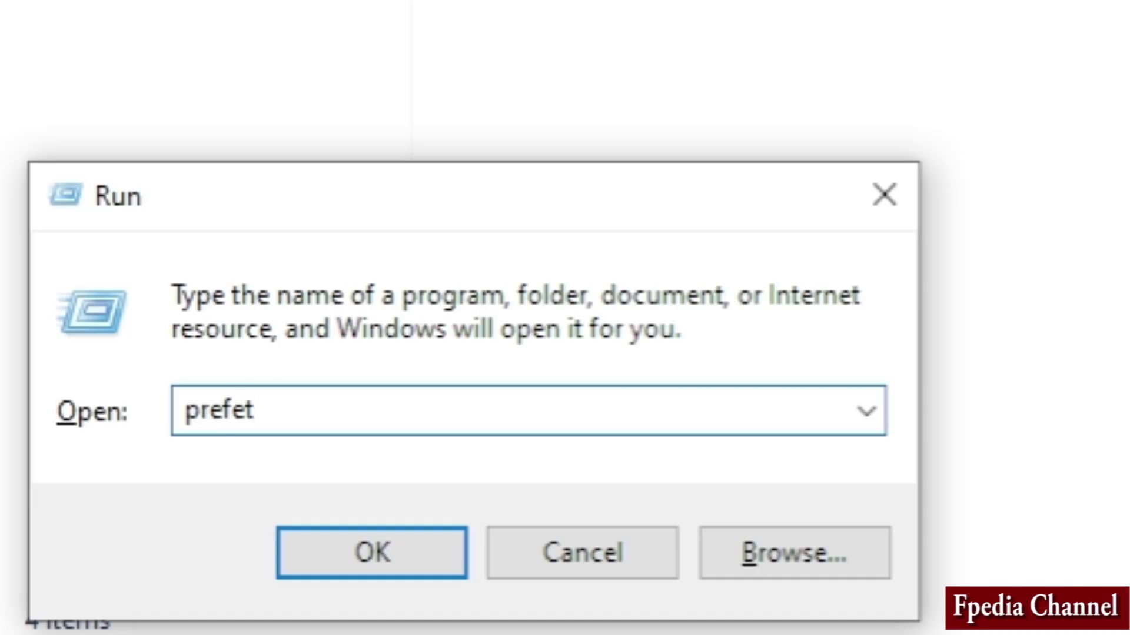
text(ch)
click(341, 553)
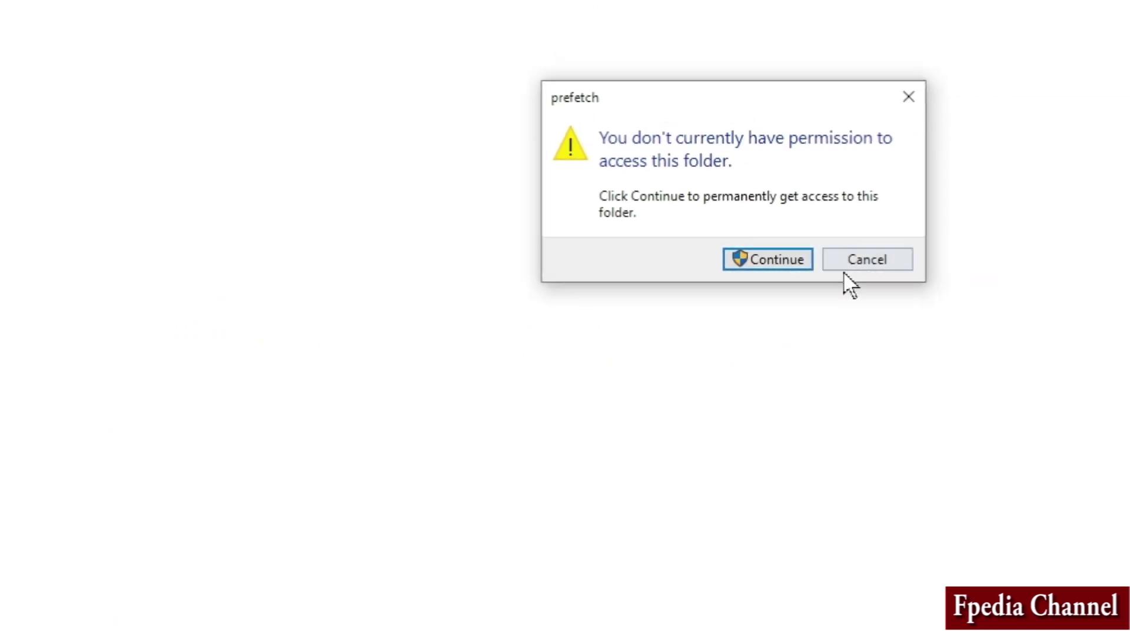
click(768, 259)
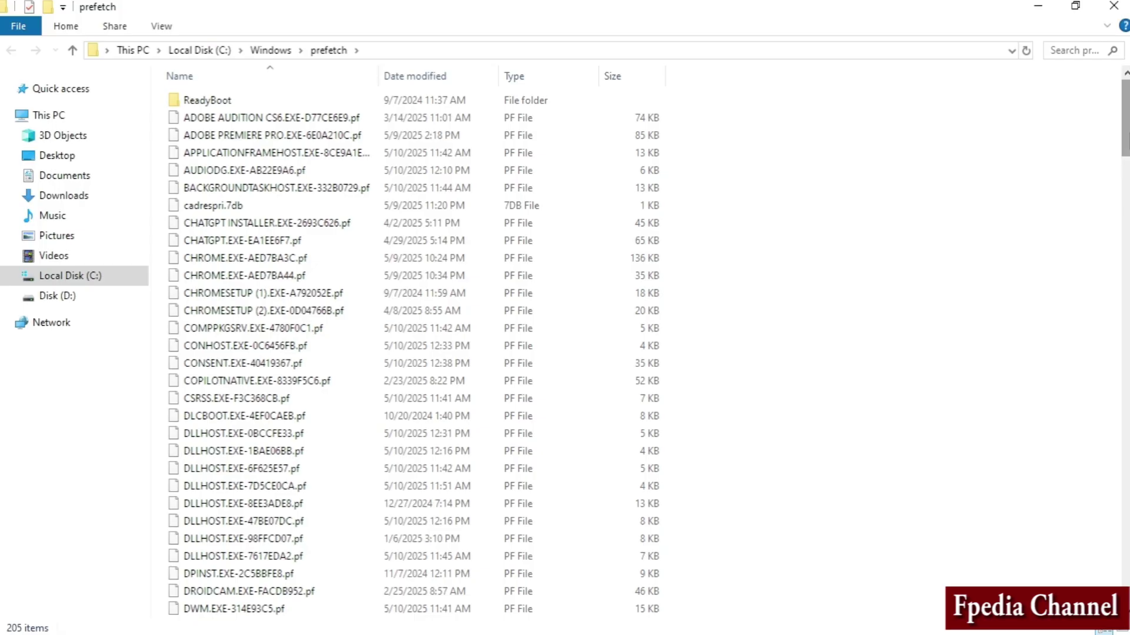
Permanently delete all items in the prefetch folder, skipping every file that is in use
scroll(647, 353, down, 20)
drag(1125, 559, 1119, 68)
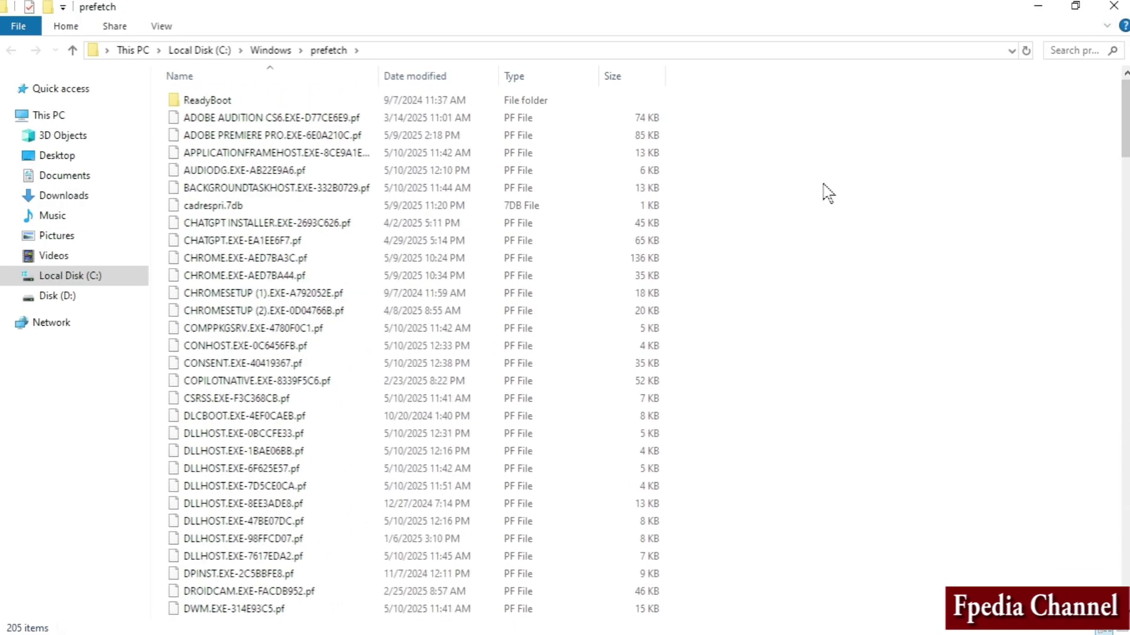
key(ctrl+a)
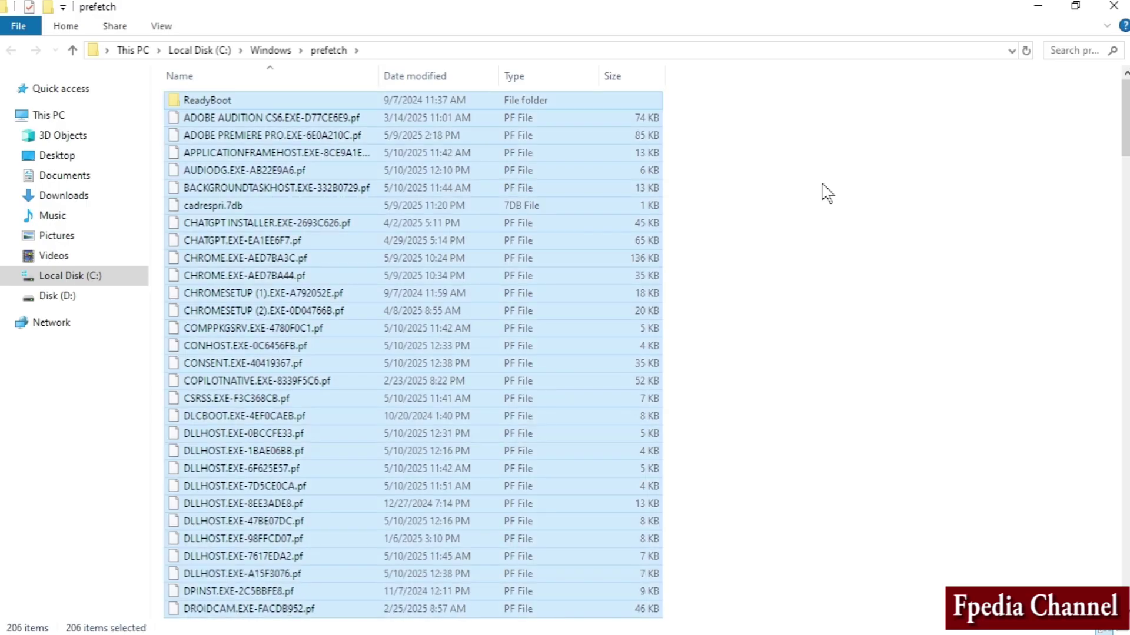
key(shift+Delete)
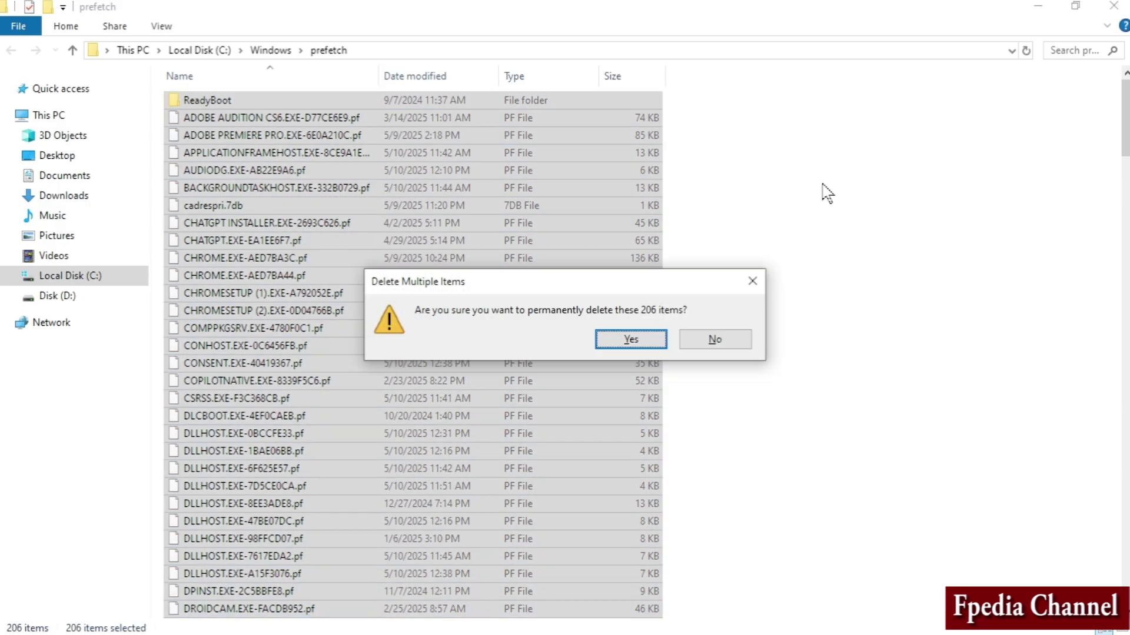
key(Return)
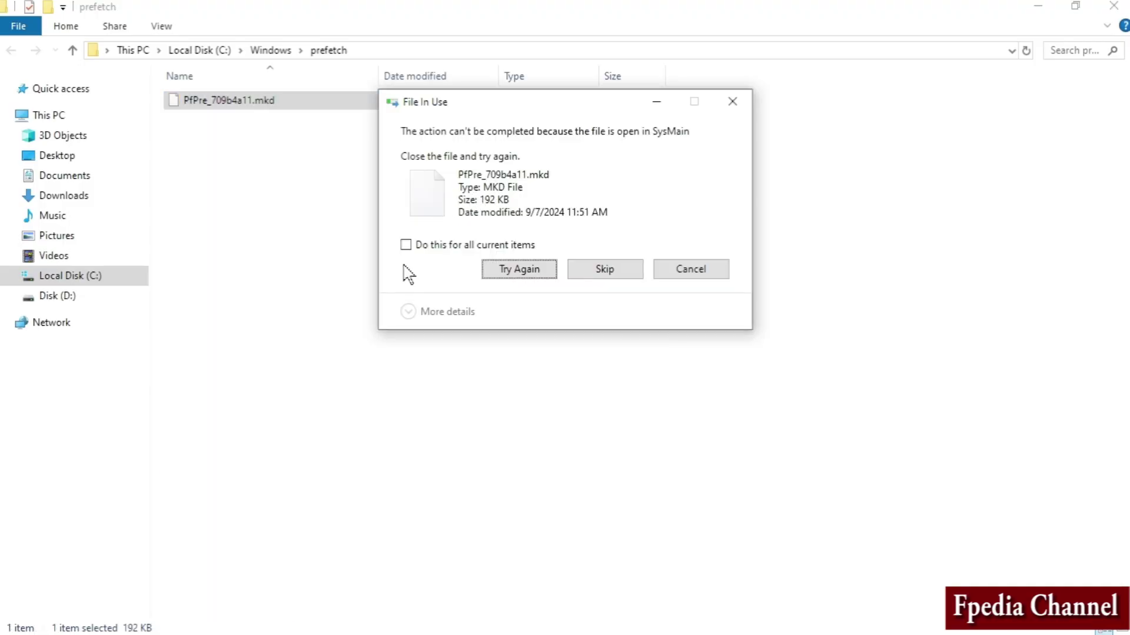
click(406, 244)
click(599, 277)
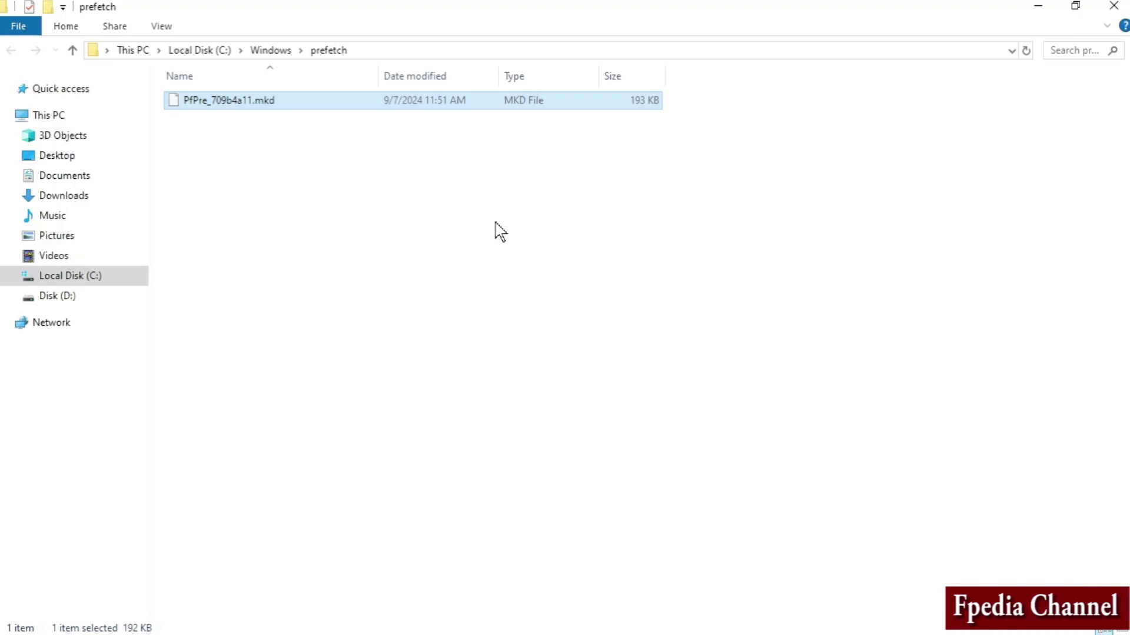
Close the prefetch folder window and both Temp folder windows
click(1114, 7)
click(1114, 7)
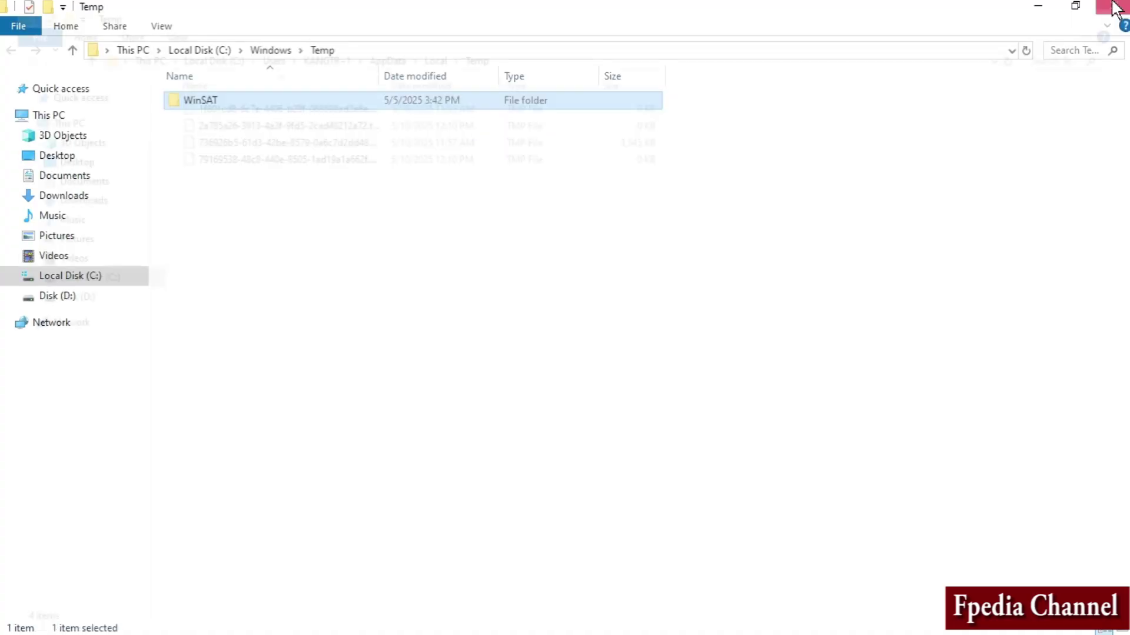
click(1114, 7)
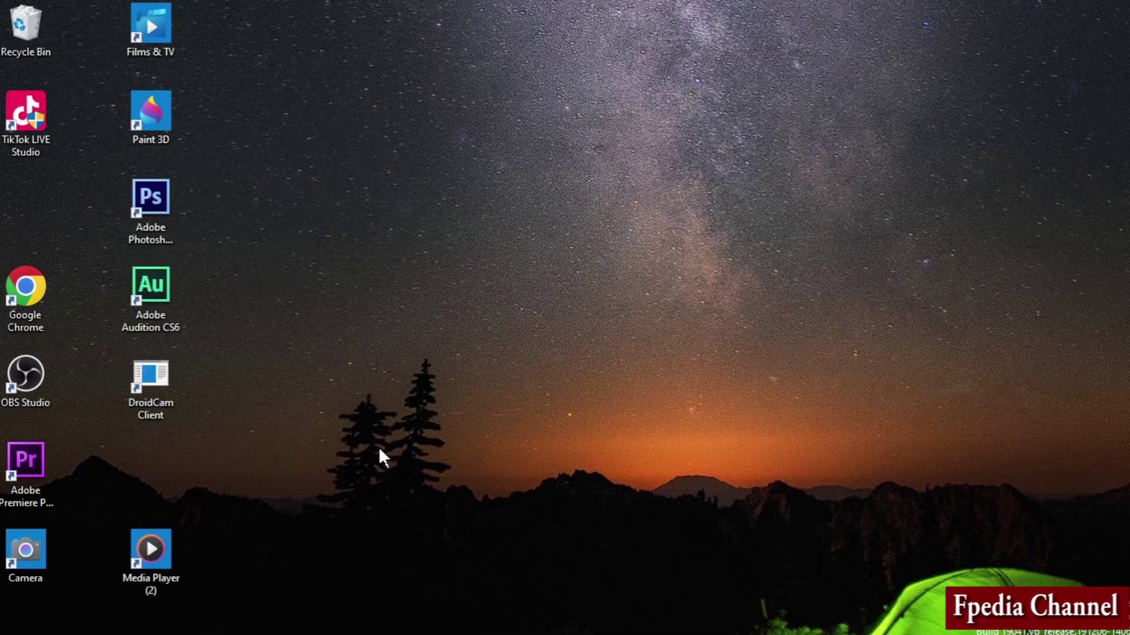
Open the properties of Local Disk (C:) in File Explorer and start Disk Cleanup for that drive
key(super+e)
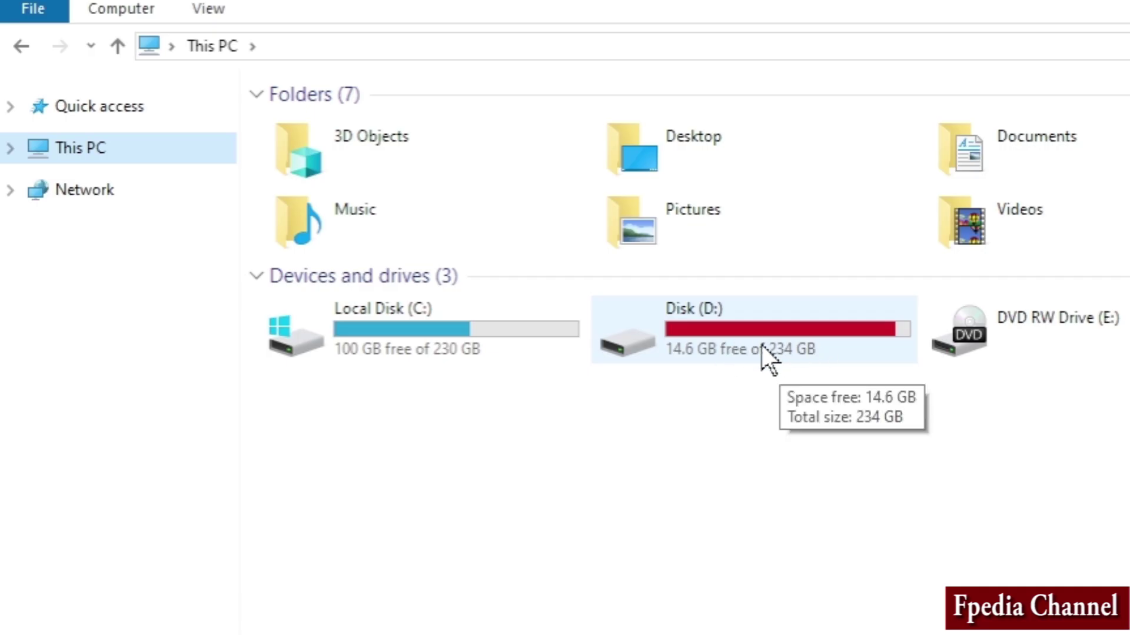
mouse_move(454, 325)
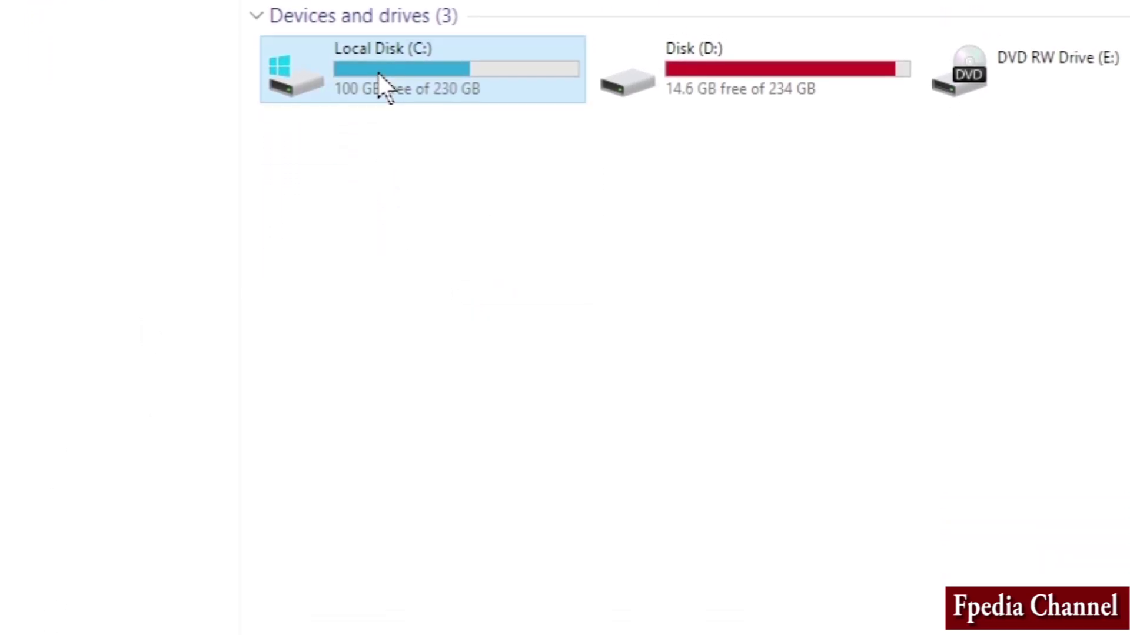
right_click(378, 75)
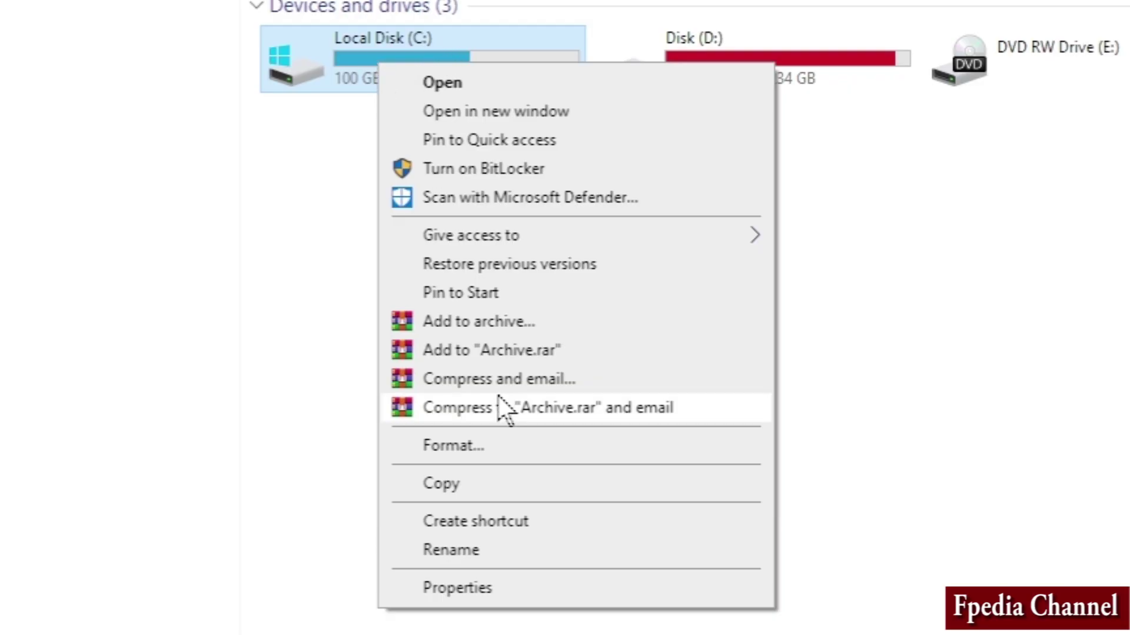
click(450, 588)
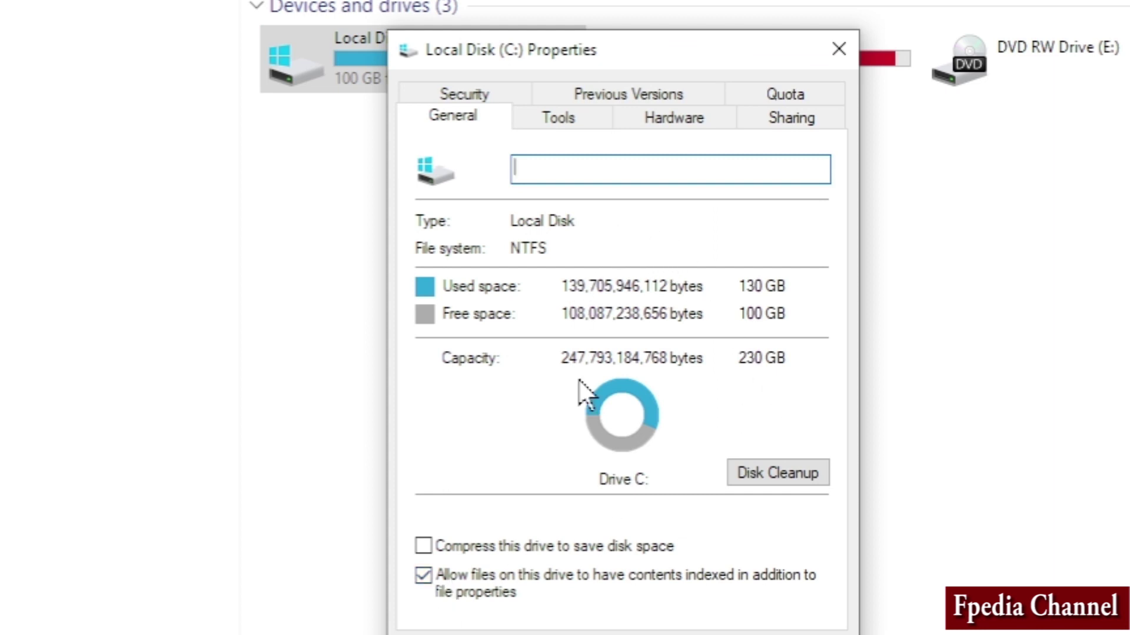
click(772, 480)
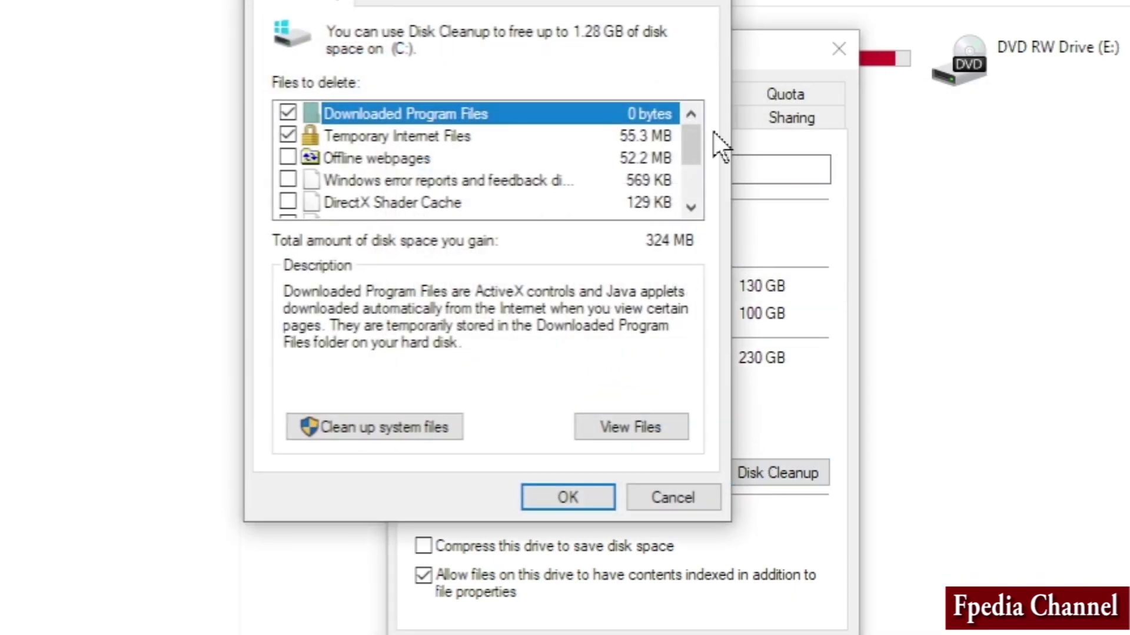
Mark every file category for drive C: for deletion, including offline webpages, error reports, shader cache, Delivery Optimization Files, Recycle Bin and temporary files
mouse_move(692, 137)
mouse_down()
mouse_move(689, 175)
mouse_move(683, 128)
mouse_up()
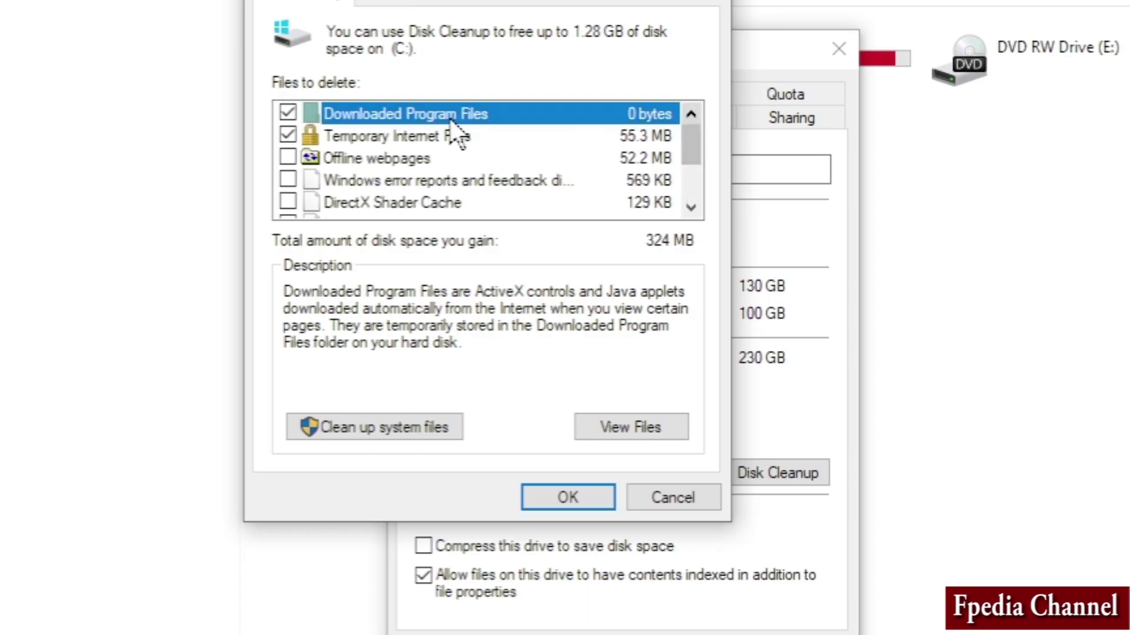
click(288, 158)
click(288, 180)
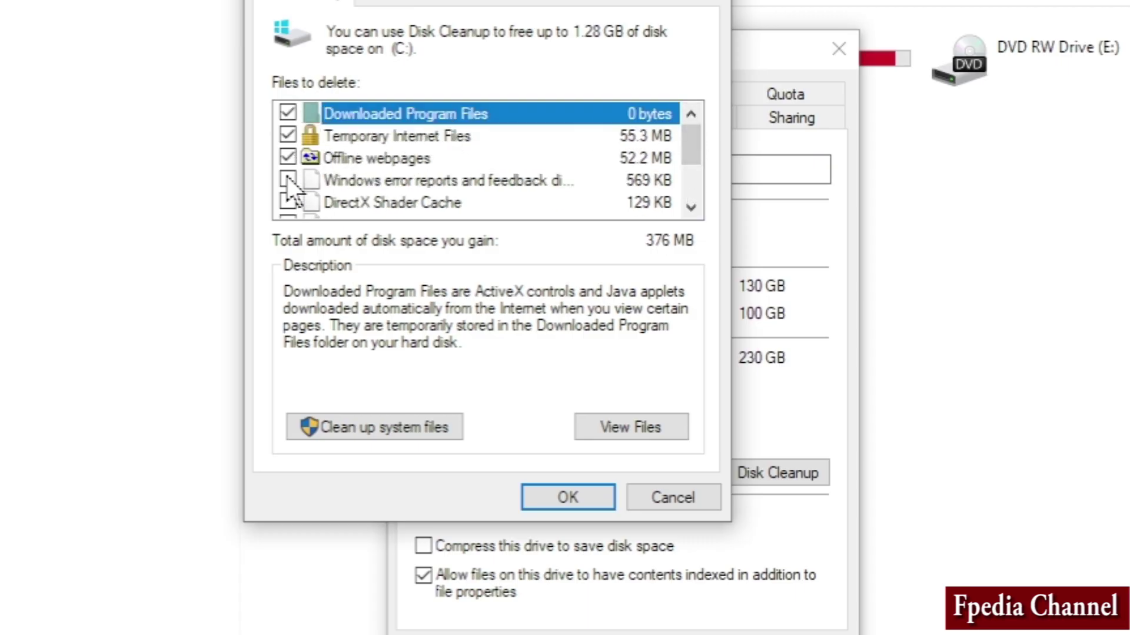
drag(691, 133, 691, 153)
click(288, 135)
click(288, 157)
click(288, 179)
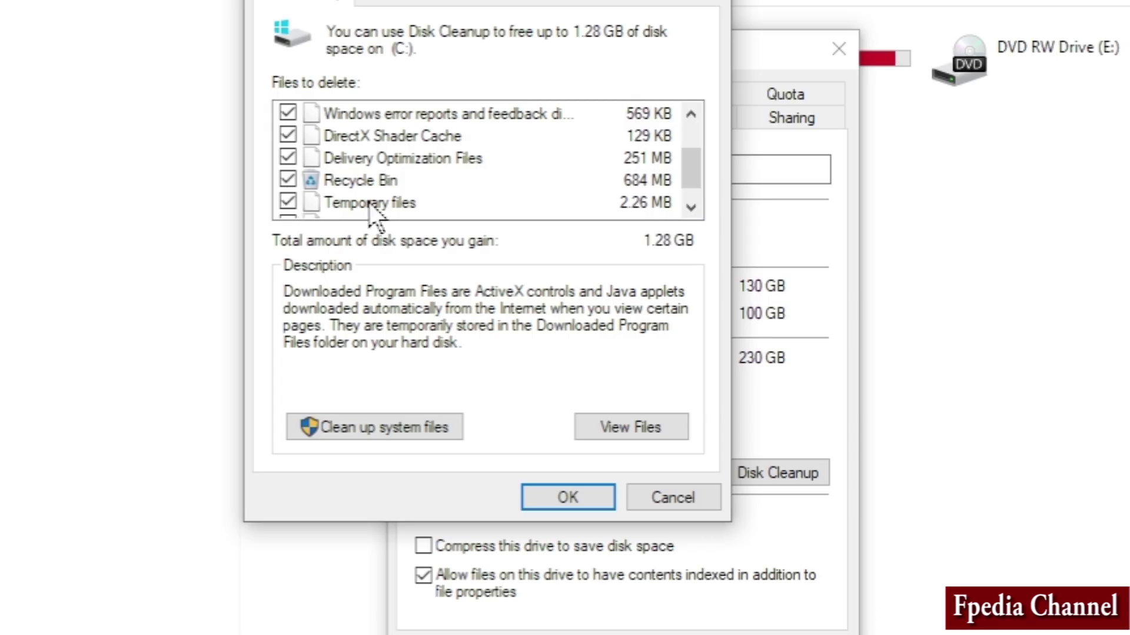
drag(698, 155, 699, 166)
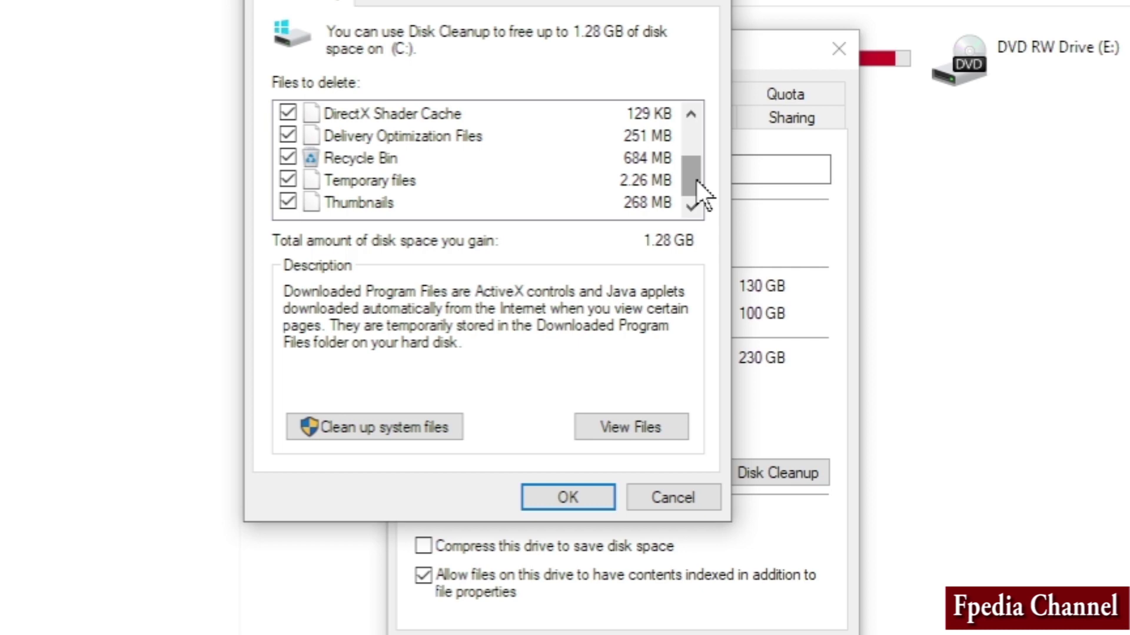
Extend the C: cleanup to system files and mark all categories from Windows Update Cleanup through Delivery Optimization Files
click(368, 427)
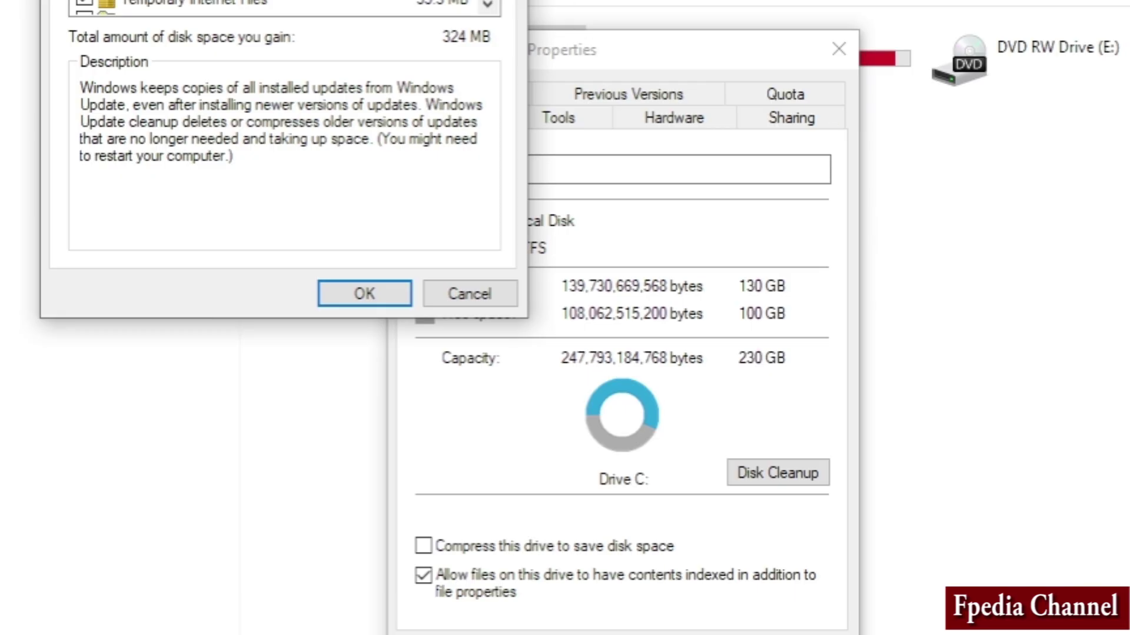
click(55, 151)
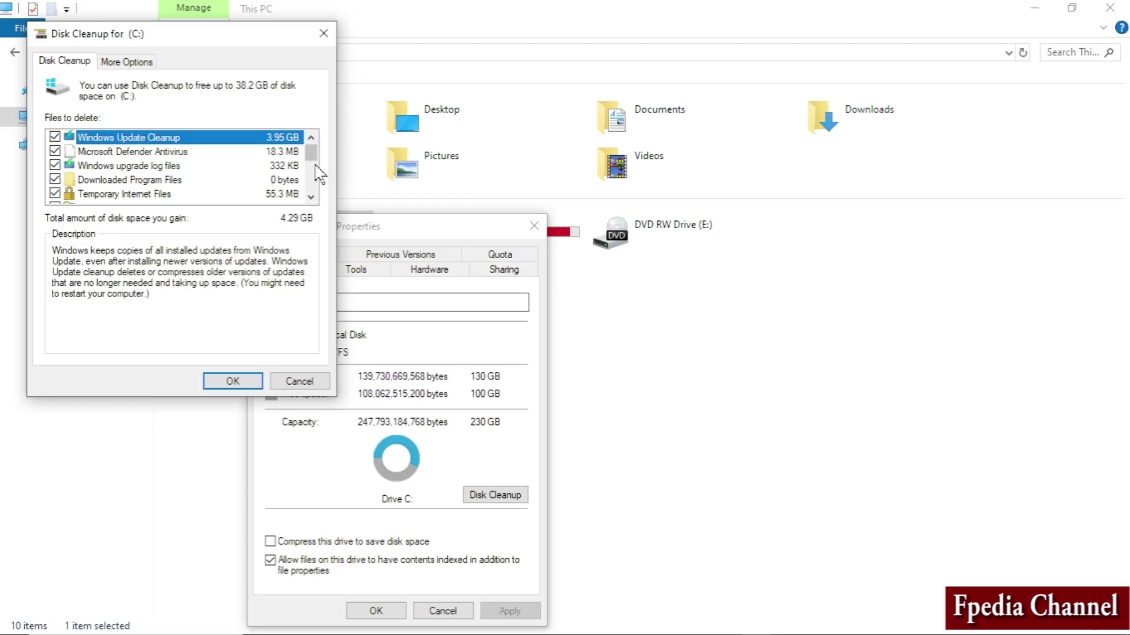
drag(312, 151, 311, 166)
click(55, 137)
click(55, 151)
click(55, 165)
click(54, 179)
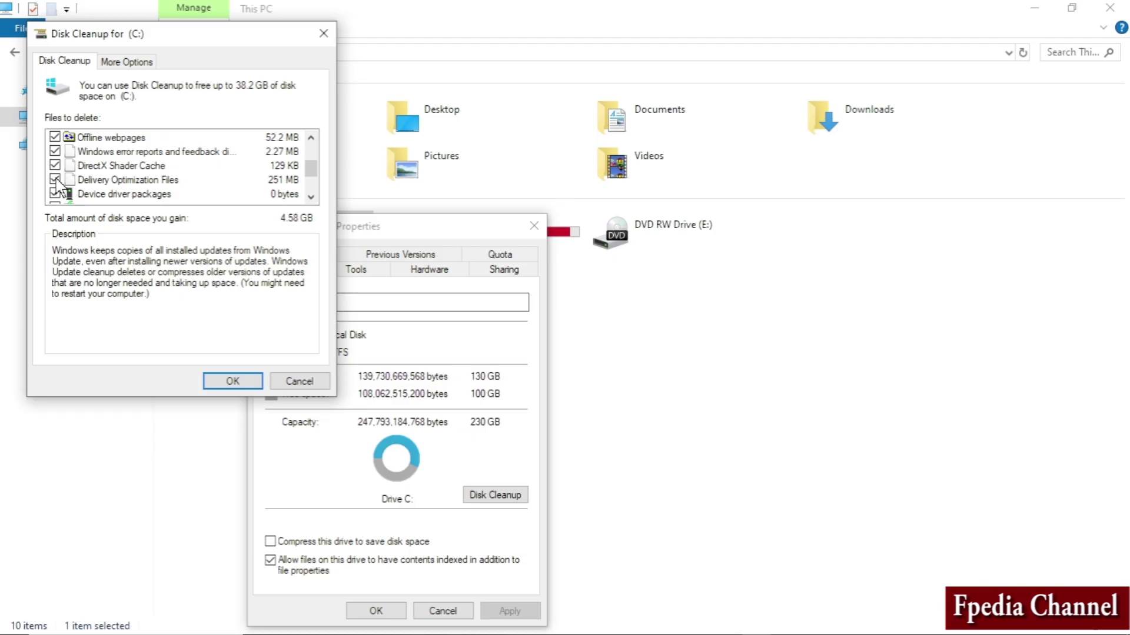
Mark Previous Windows installation(s), Recycle Bin and Temporary files for deletion in the C: cleanup as well
drag(310, 170, 310, 188)
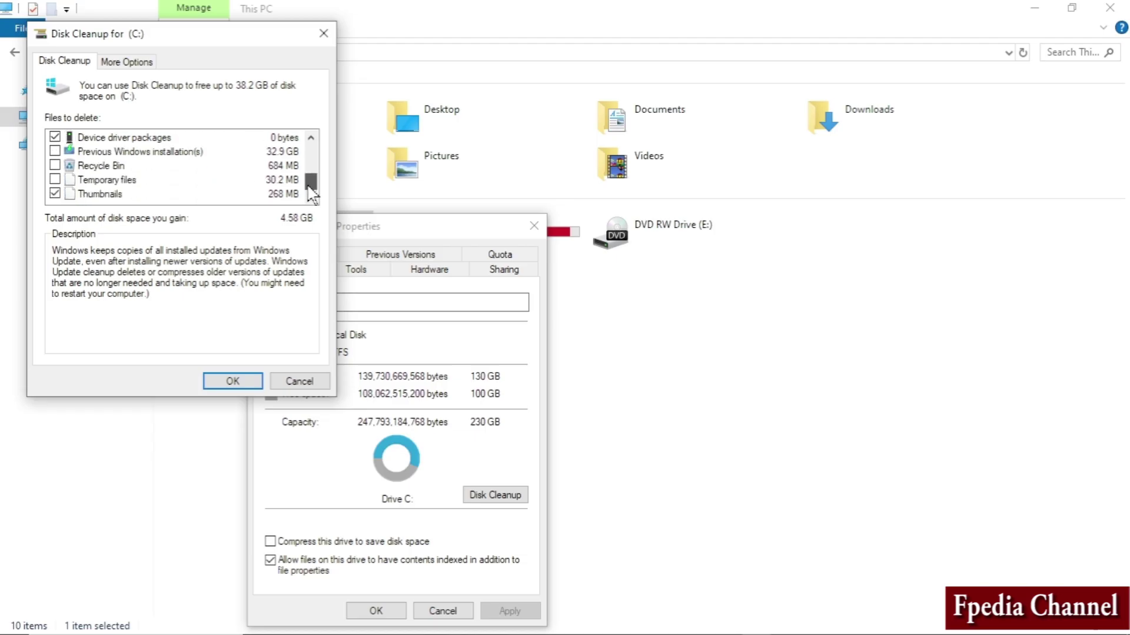
click(56, 151)
click(55, 166)
click(55, 180)
click(54, 194)
drag(314, 187, 312, 242)
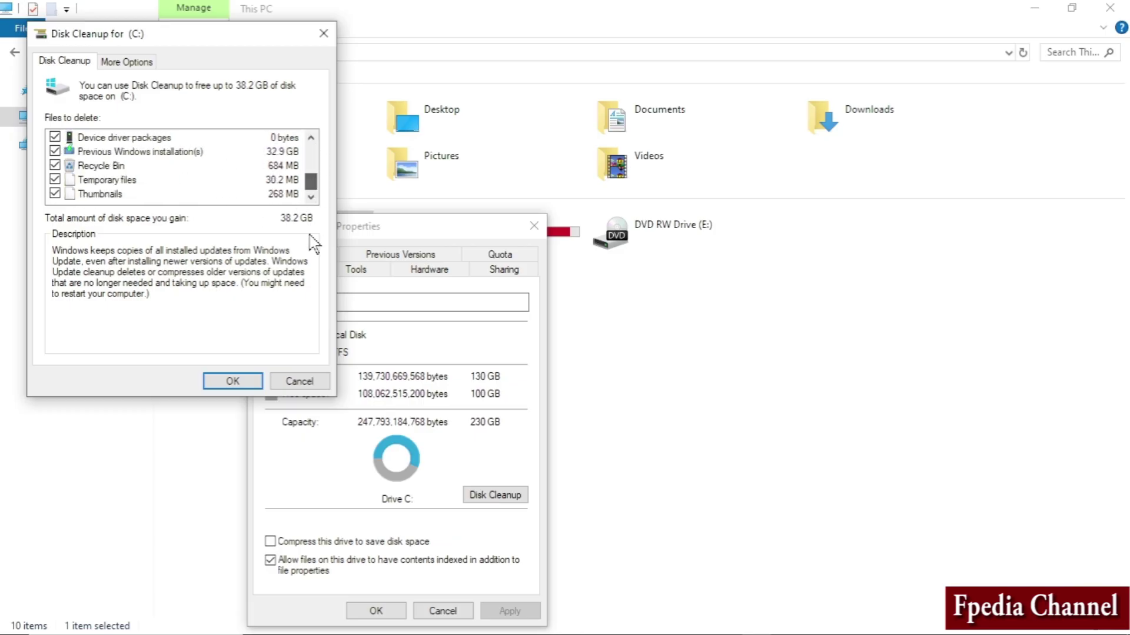
Permanently delete all marked files from drive C: and close the drive's properties
click(232, 381)
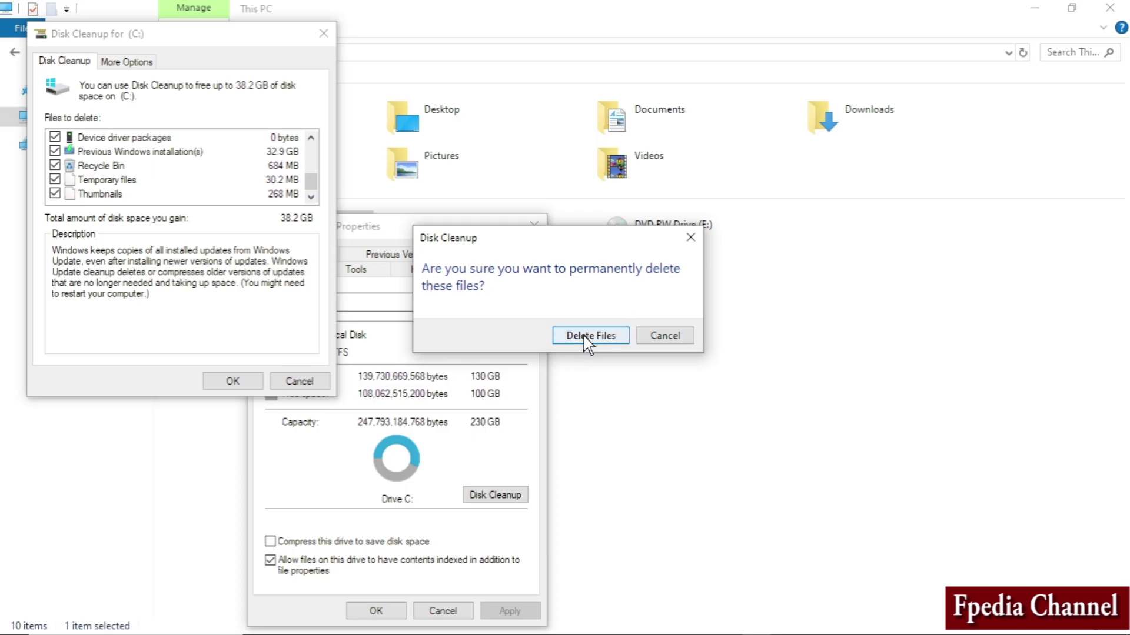
click(587, 336)
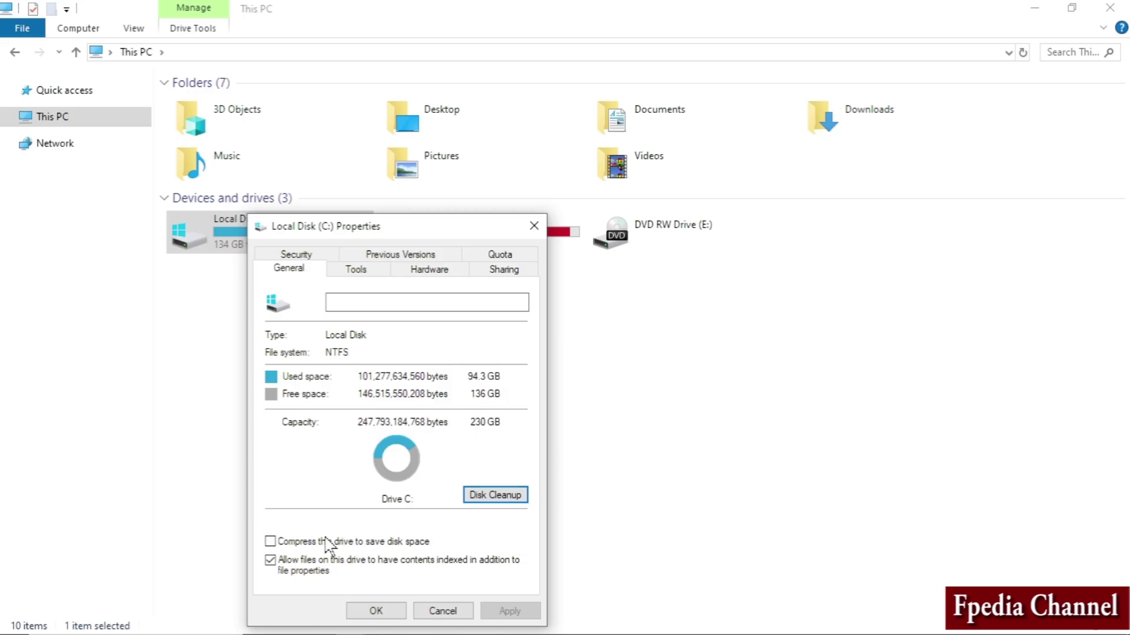
click(365, 612)
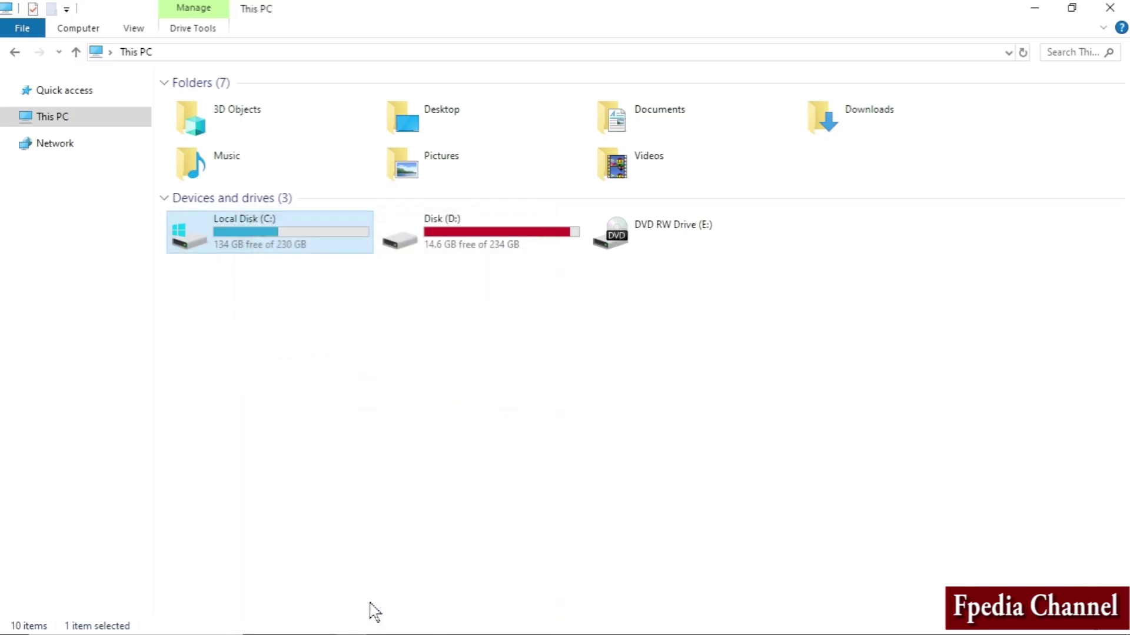
click(320, 388)
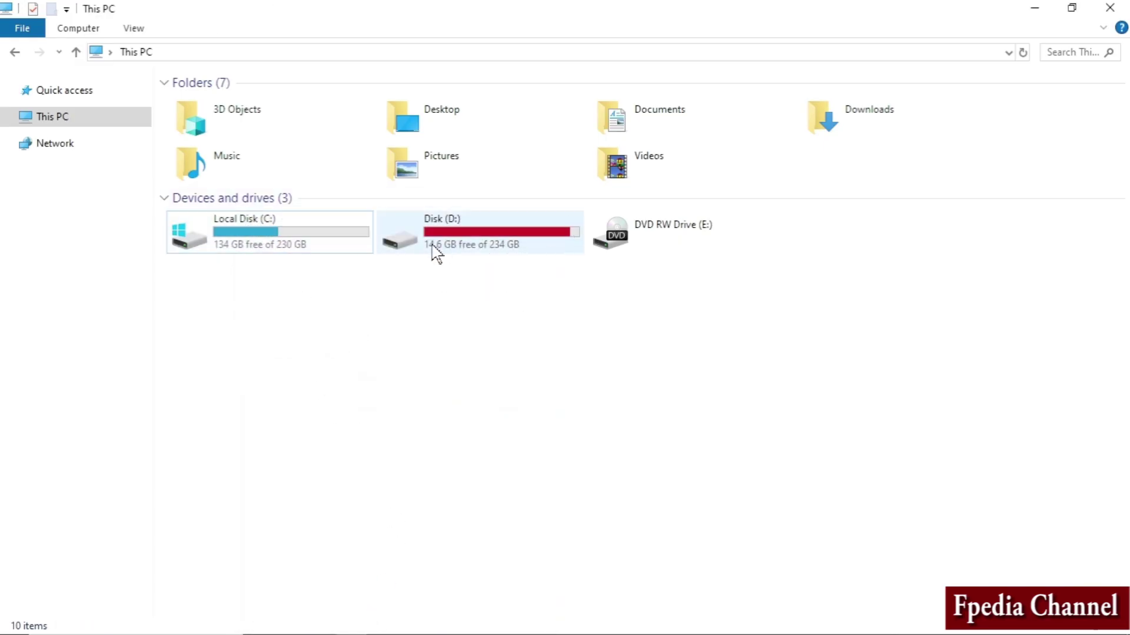
Start Disk Cleanup for Disk (D:) from the drive's properties and extend it to system files
click(482, 236)
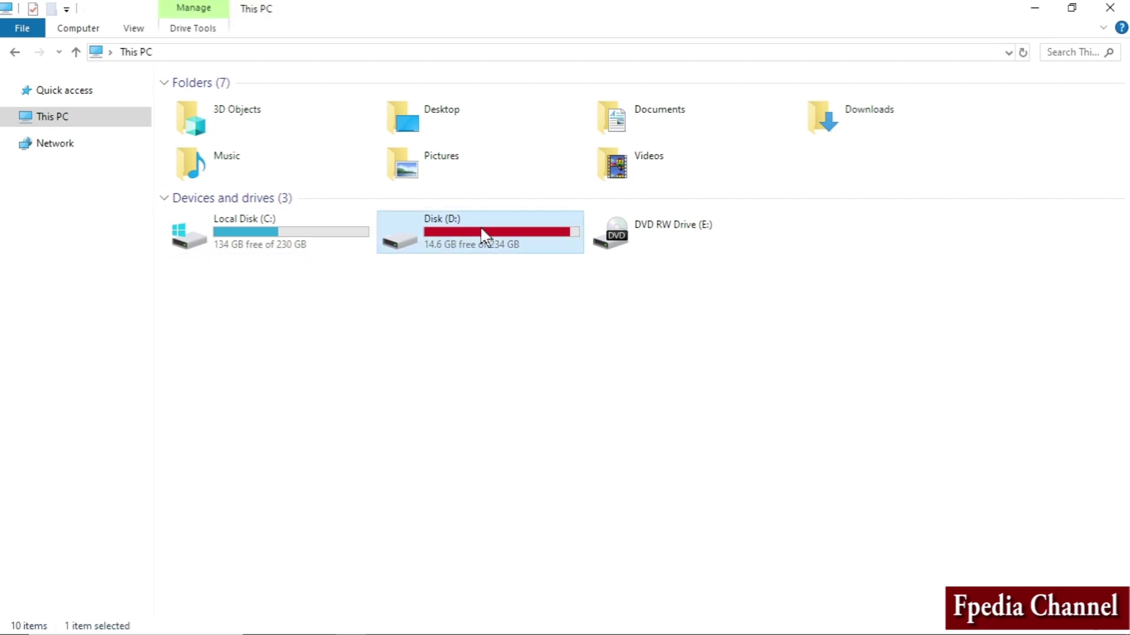
right_click(473, 228)
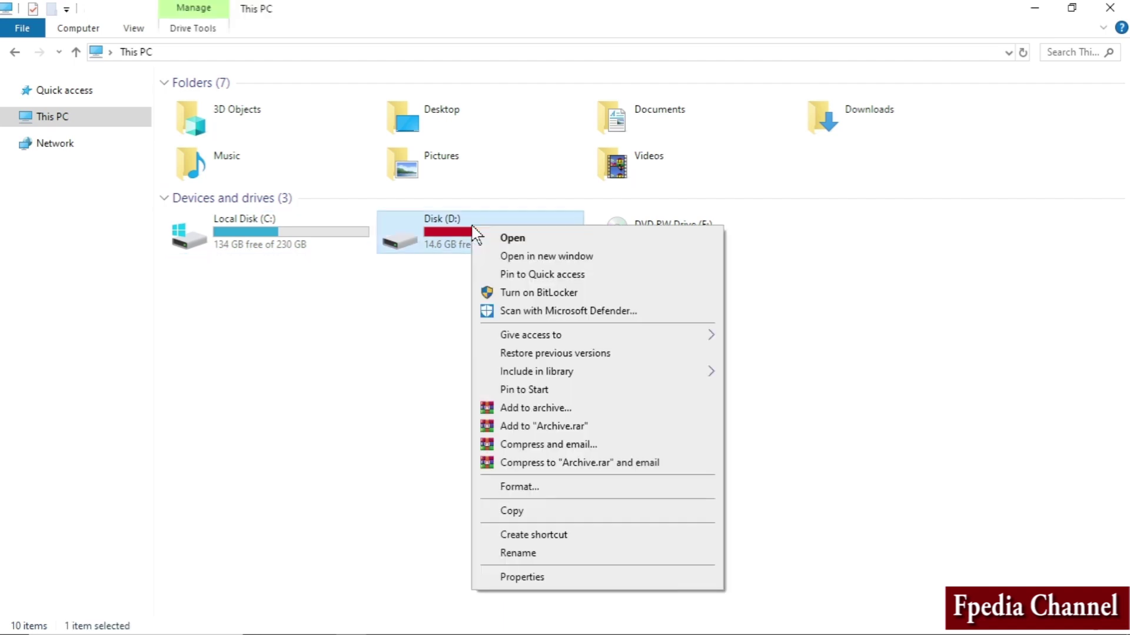
click(524, 577)
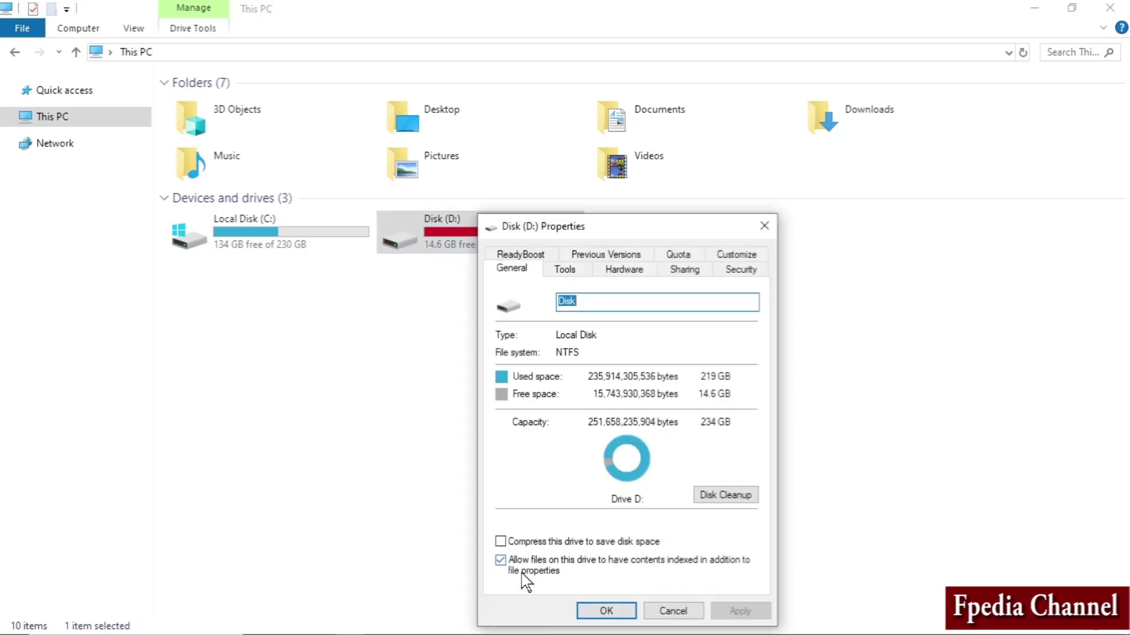
click(726, 496)
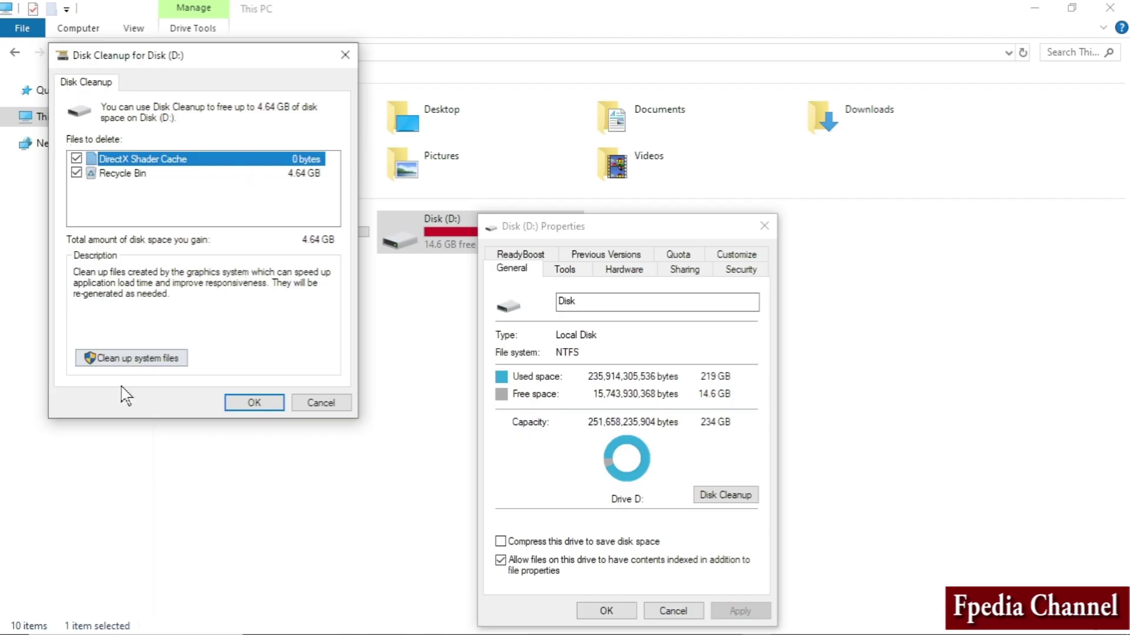
click(125, 360)
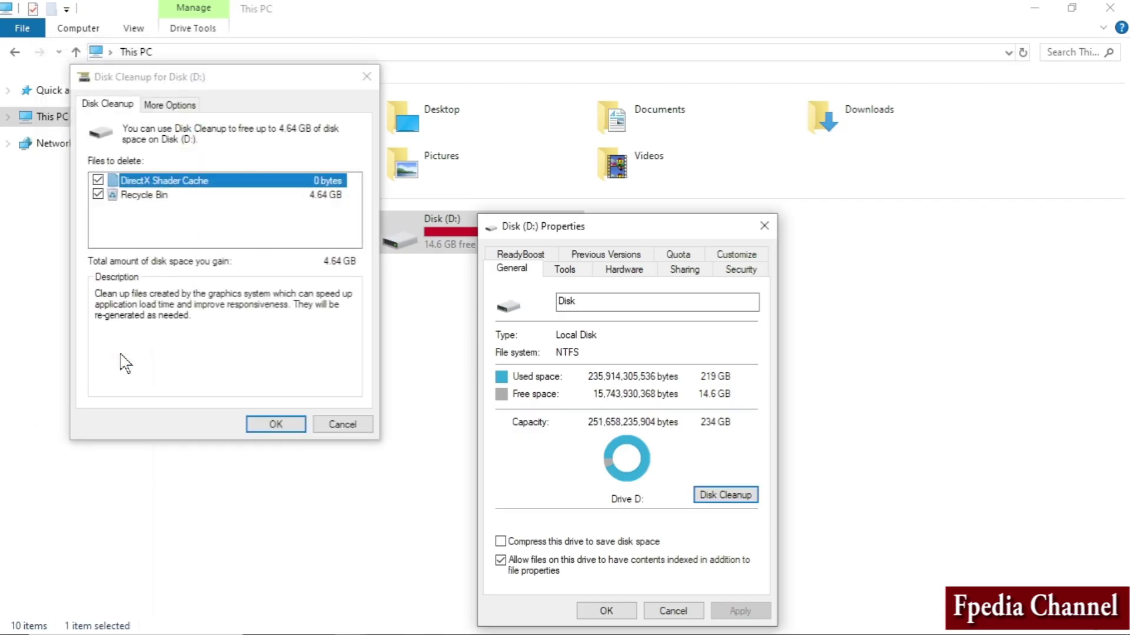
Permanently delete the DirectX Shader Cache and Recycle Bin files on drive D:, and close its properties and the File Explorer window
click(274, 424)
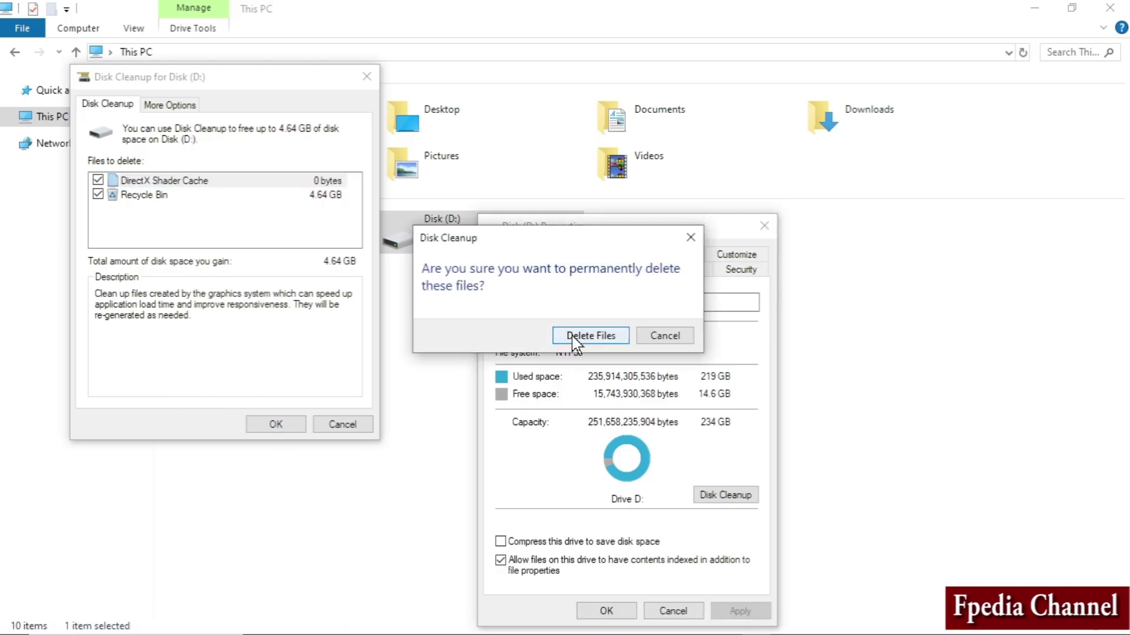
click(575, 337)
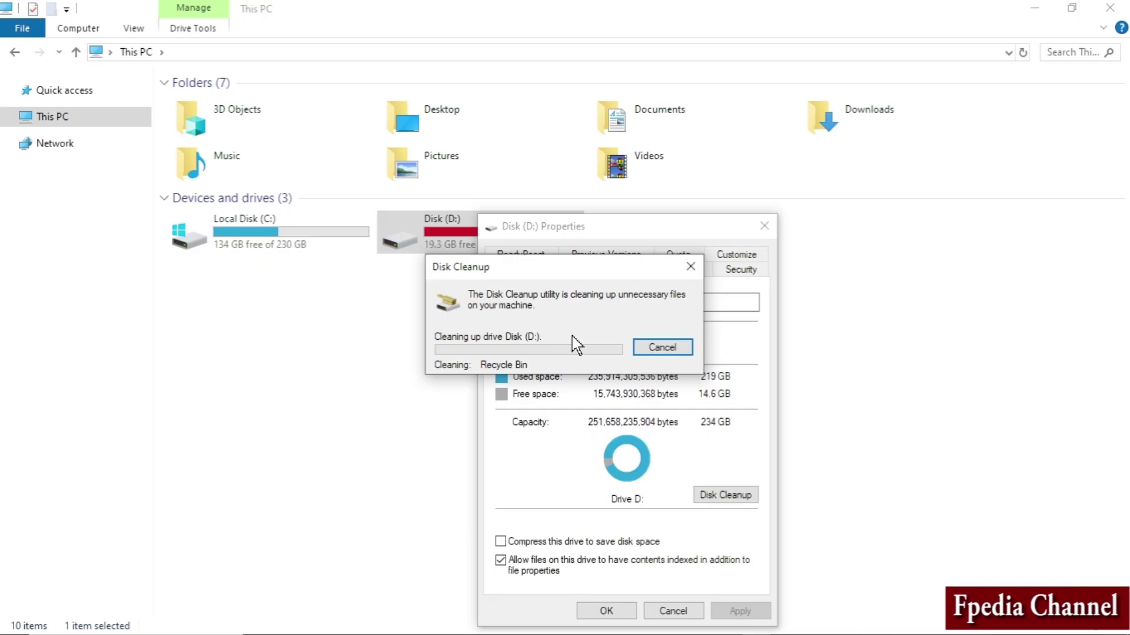
click(612, 453)
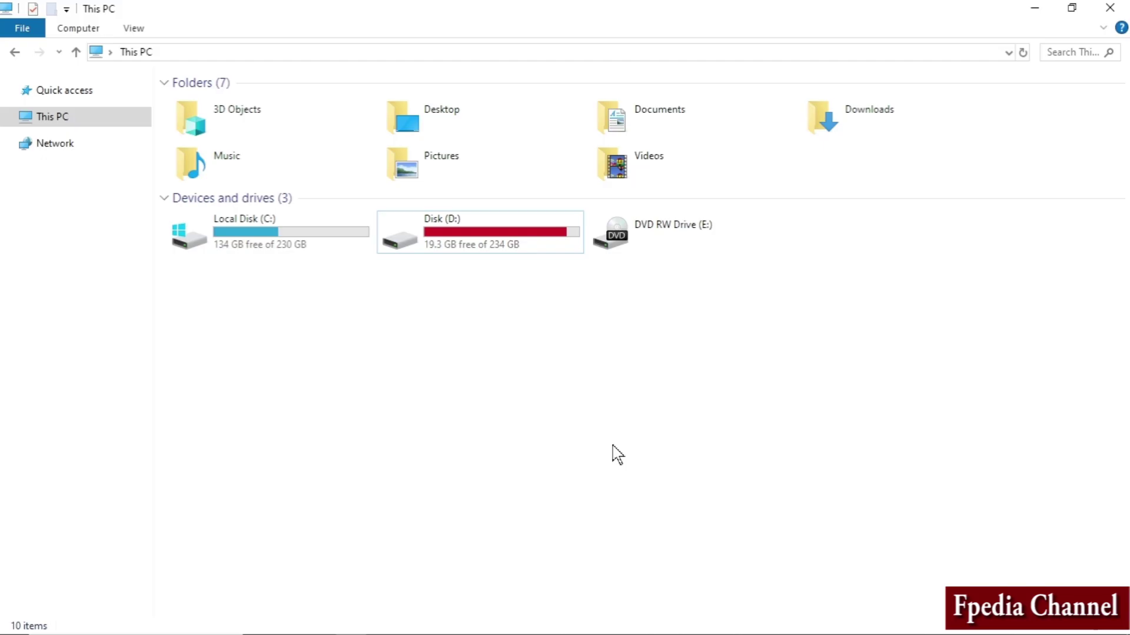
click(1106, 7)
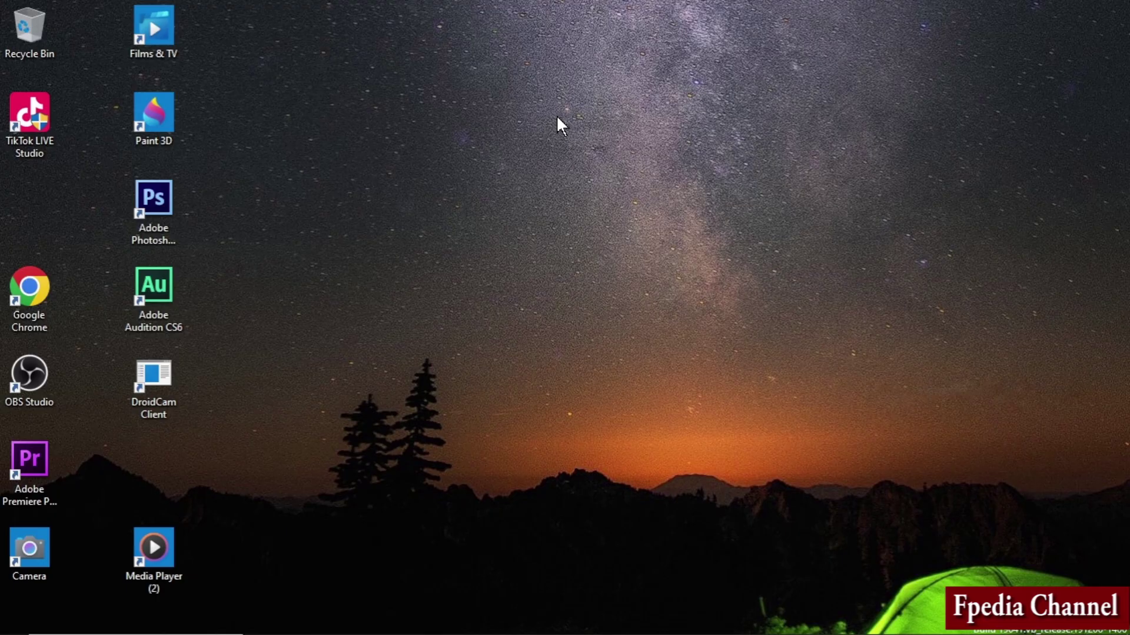
Open the Performance Options from the advanced system settings, reached through the properties of This PC
click(209, 623)
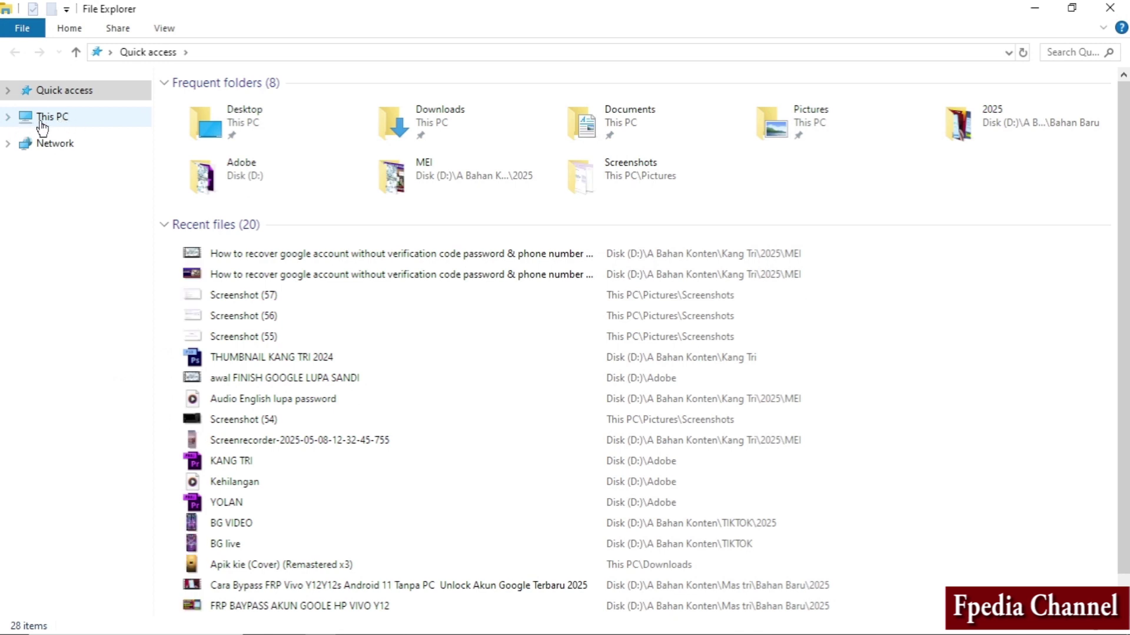
right_click(80, 124)
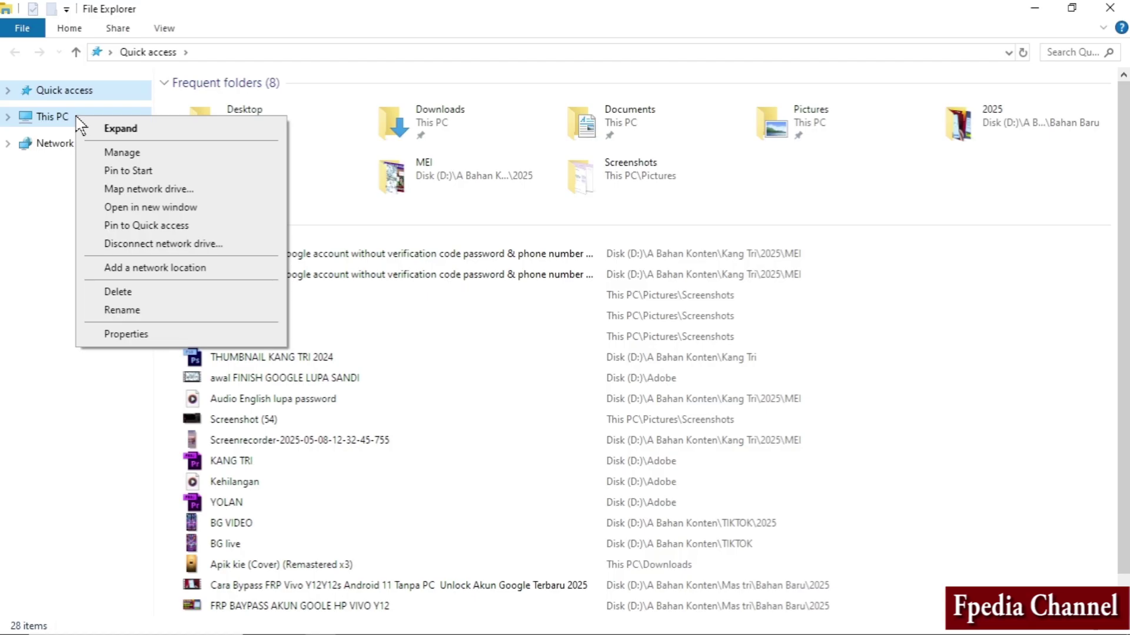
click(112, 339)
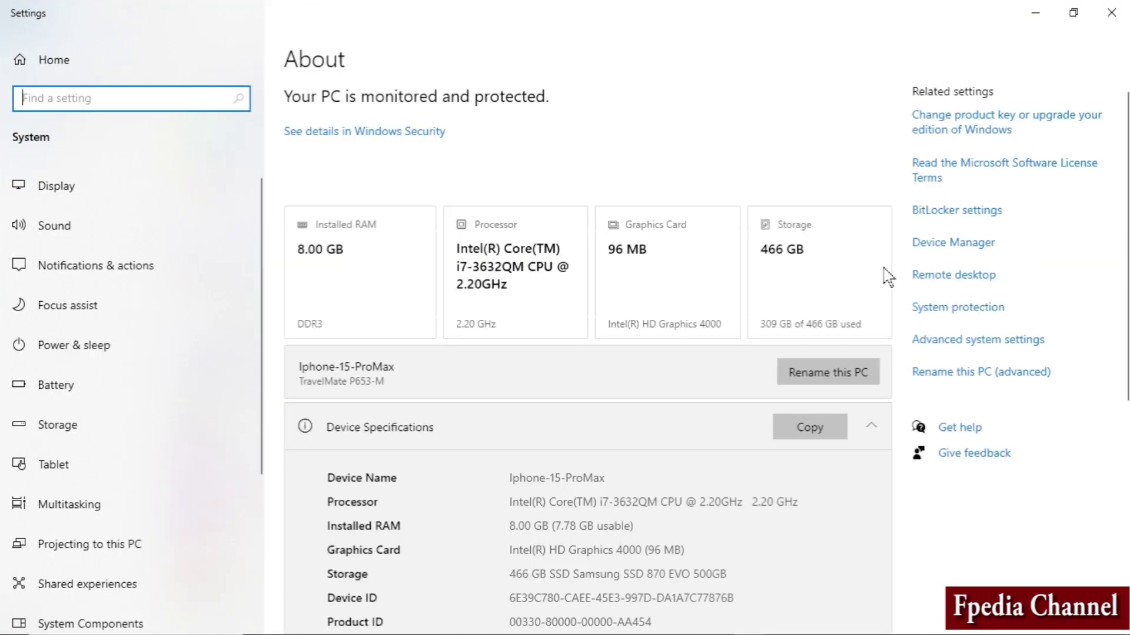
click(963, 342)
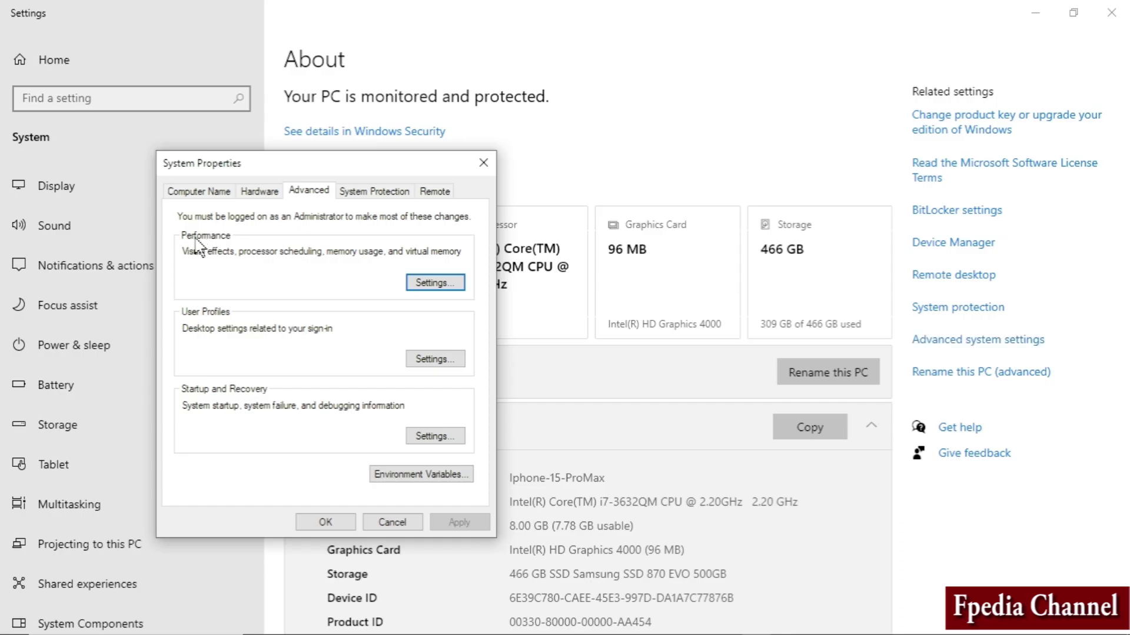
click(435, 283)
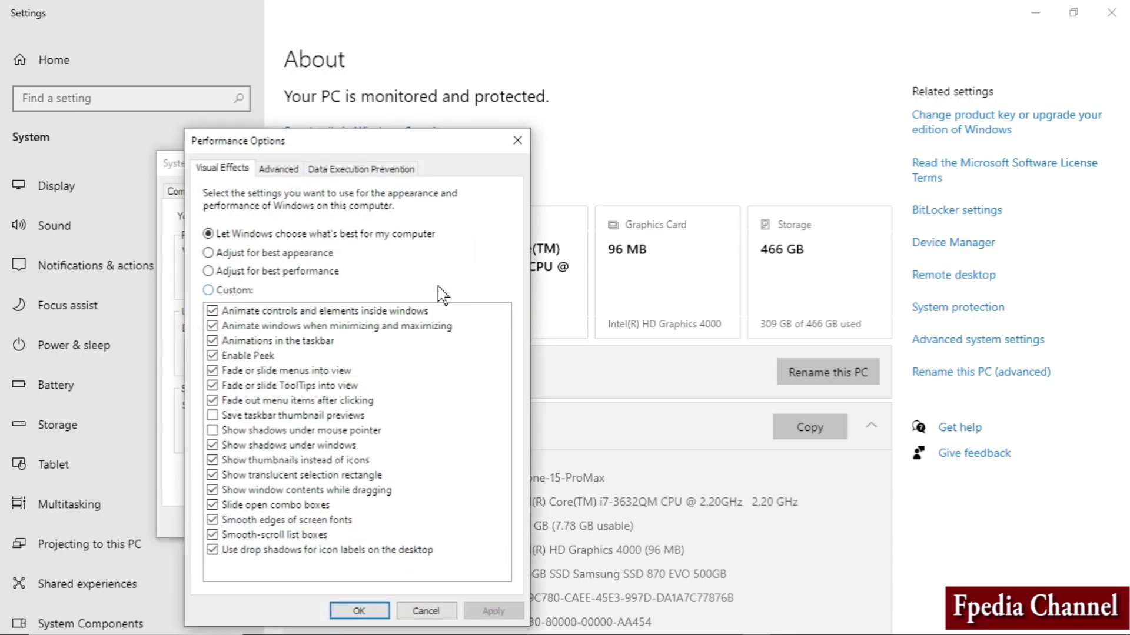
Set the visual effects to Adjust for best performance and apply the change
click(209, 271)
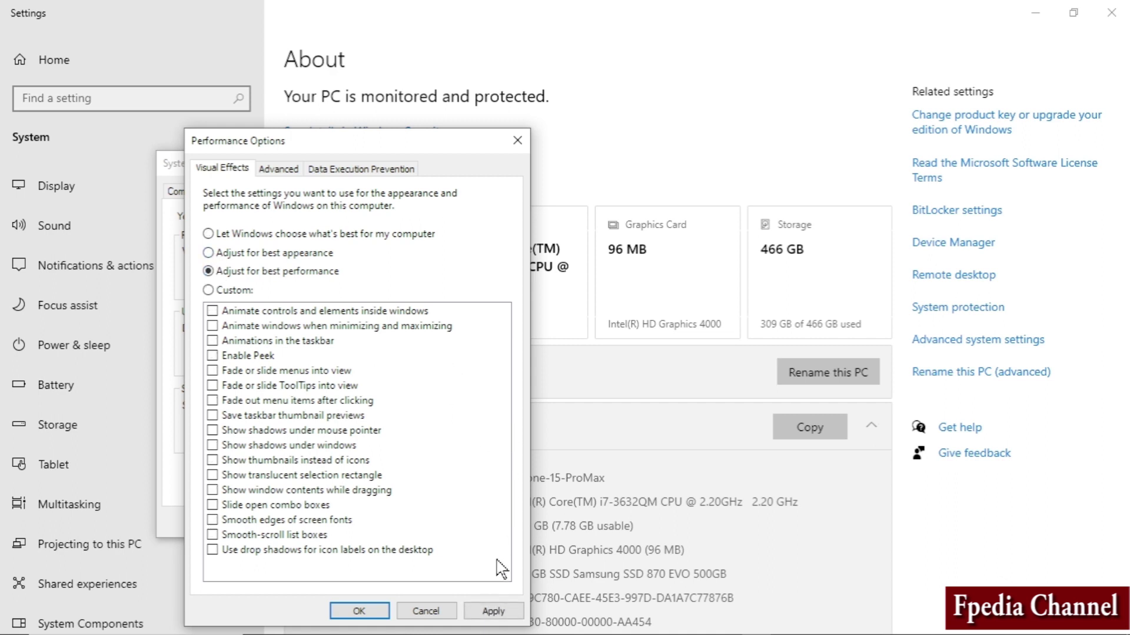
click(493, 612)
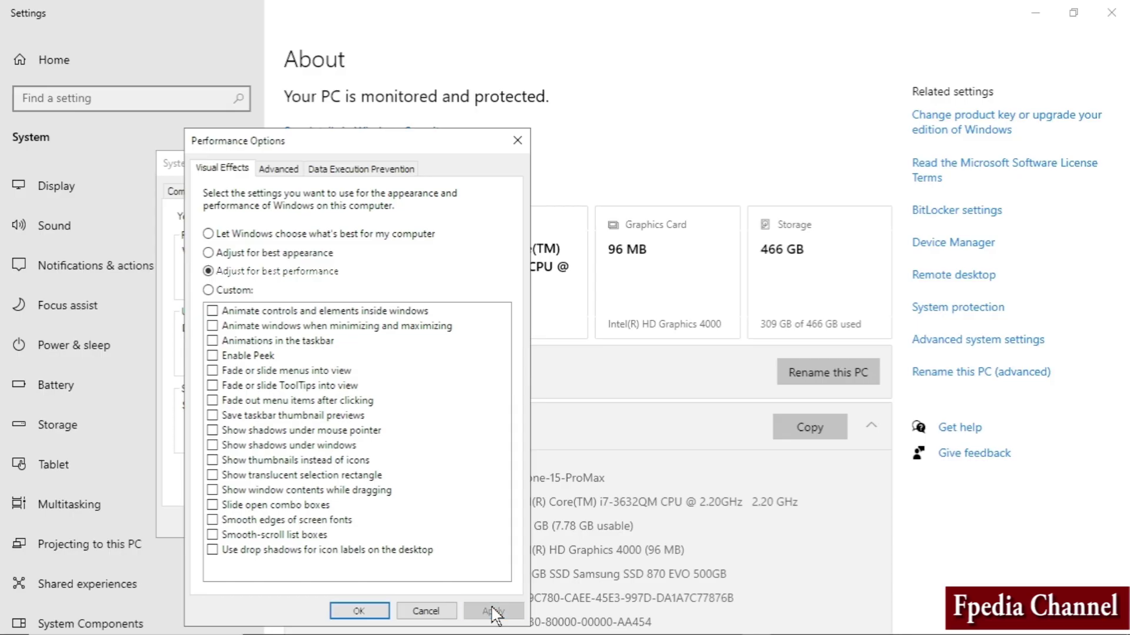
click(357, 610)
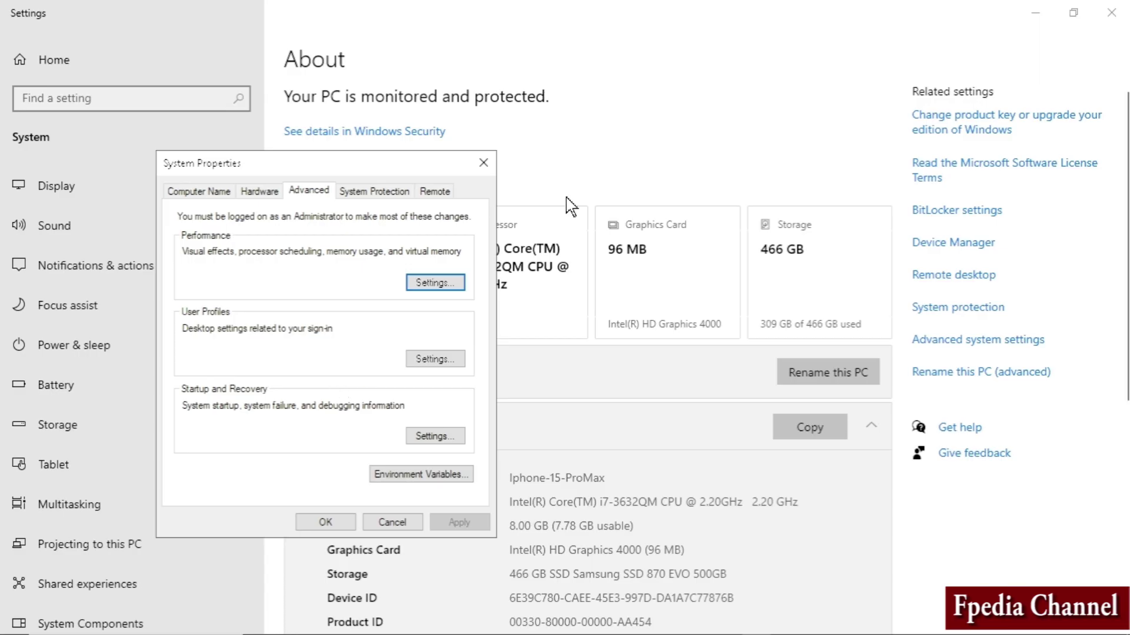
Close System Properties, the Settings window and File Explorer
click(483, 160)
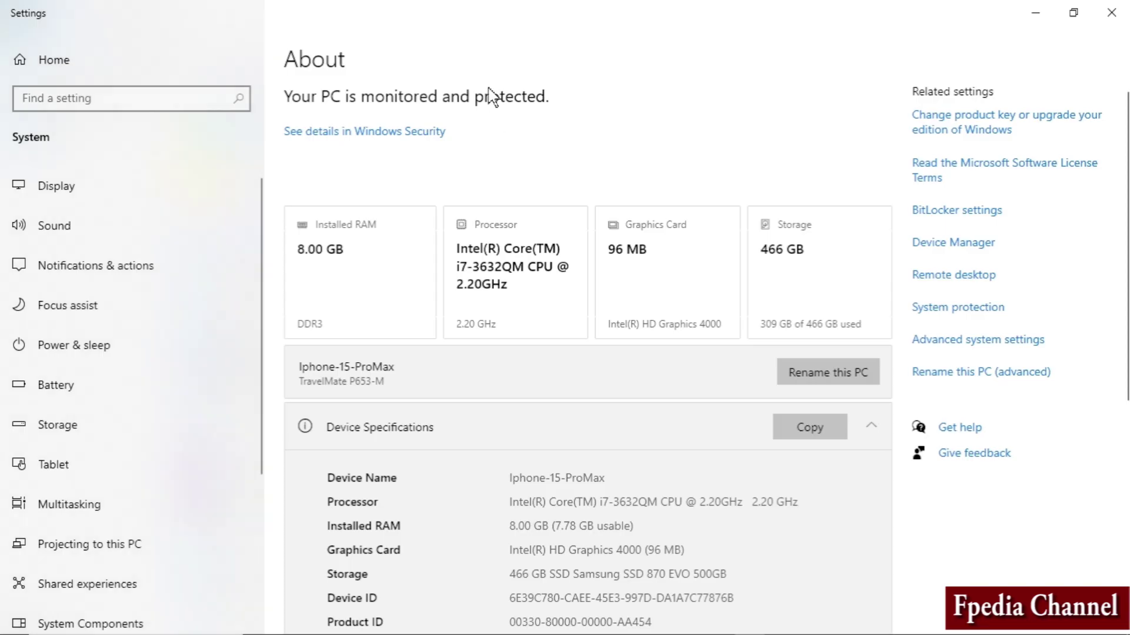
click(1111, 11)
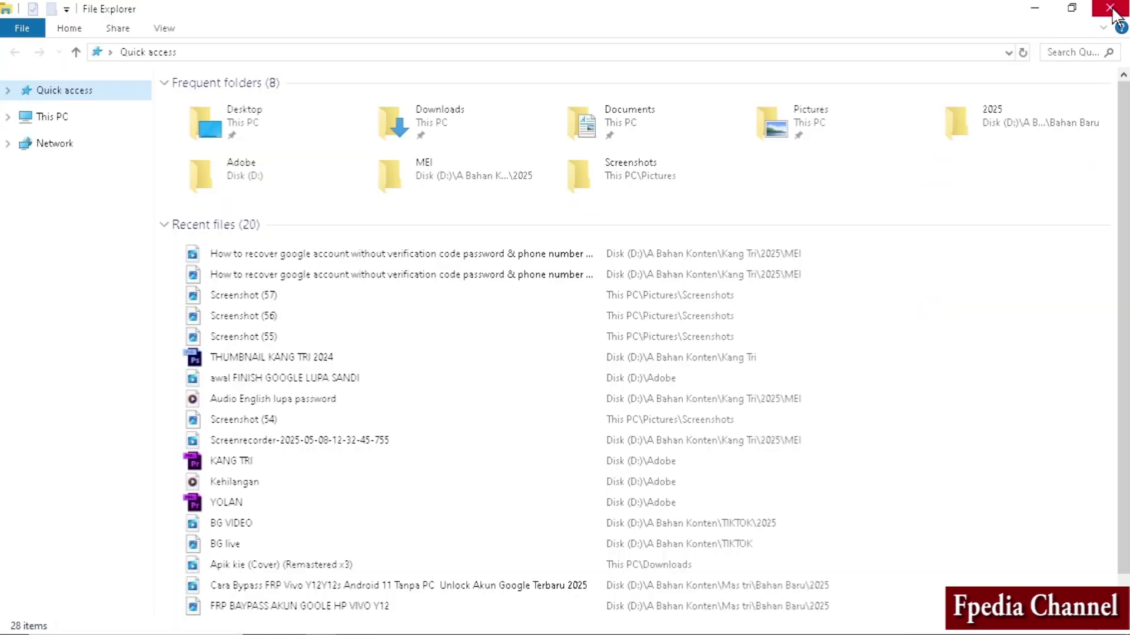
click(1111, 10)
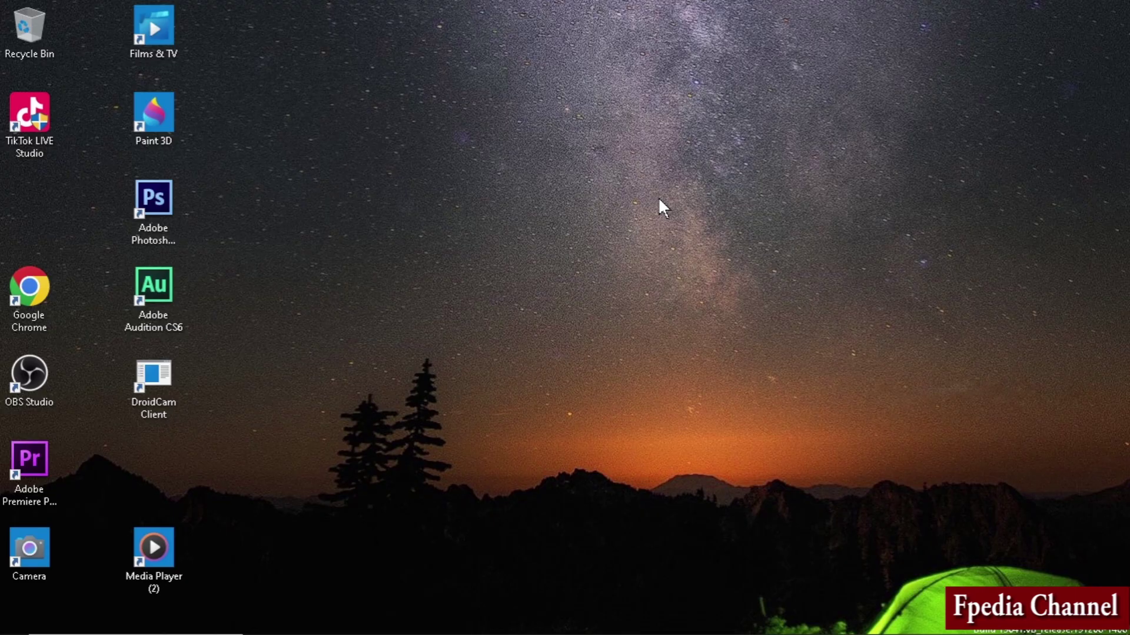